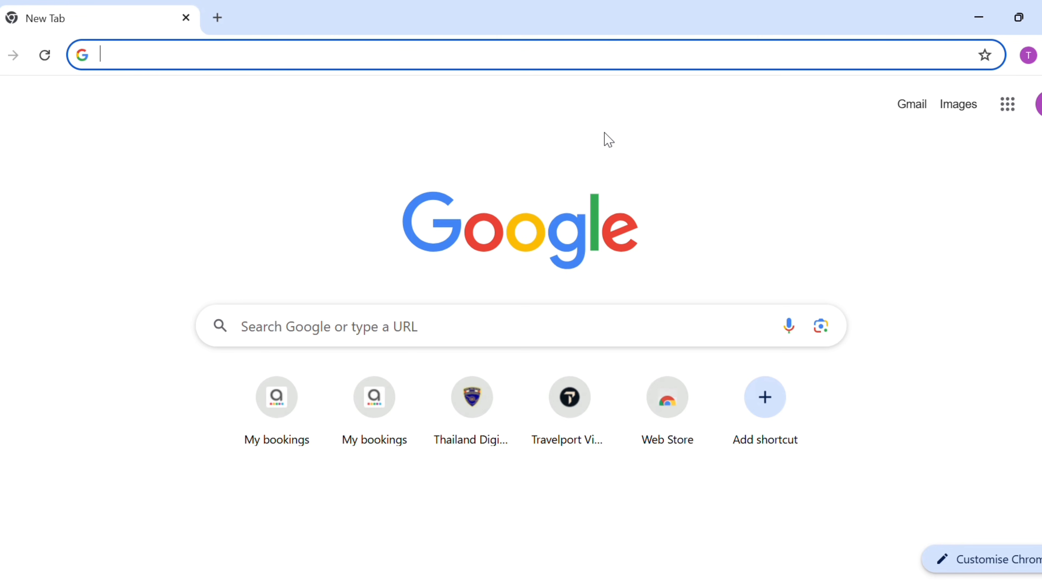
Search Google for 'thailand pre arrival registration'
click(435, 327)
text(tha)
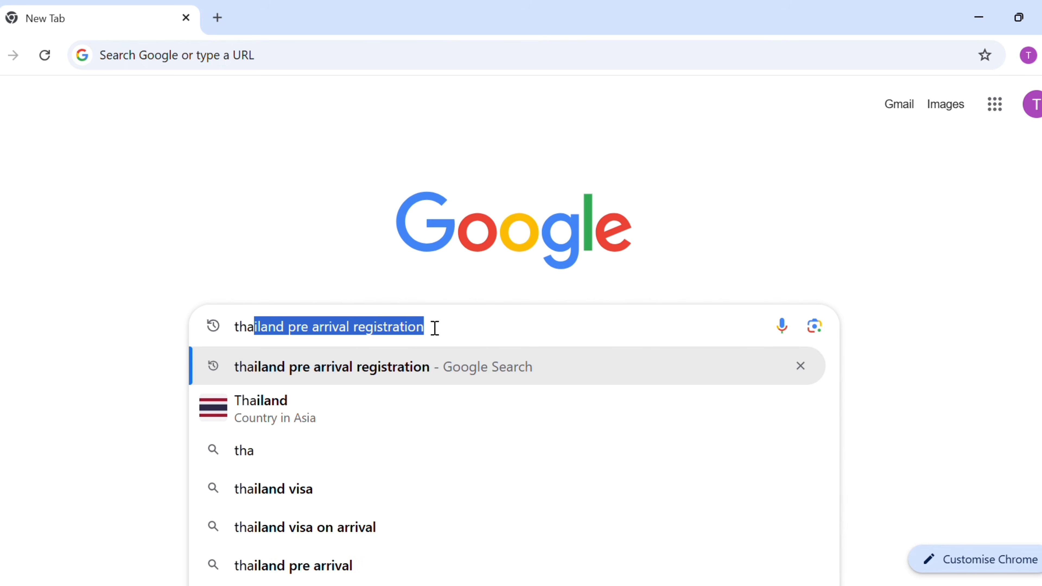
text(iland pre arr)
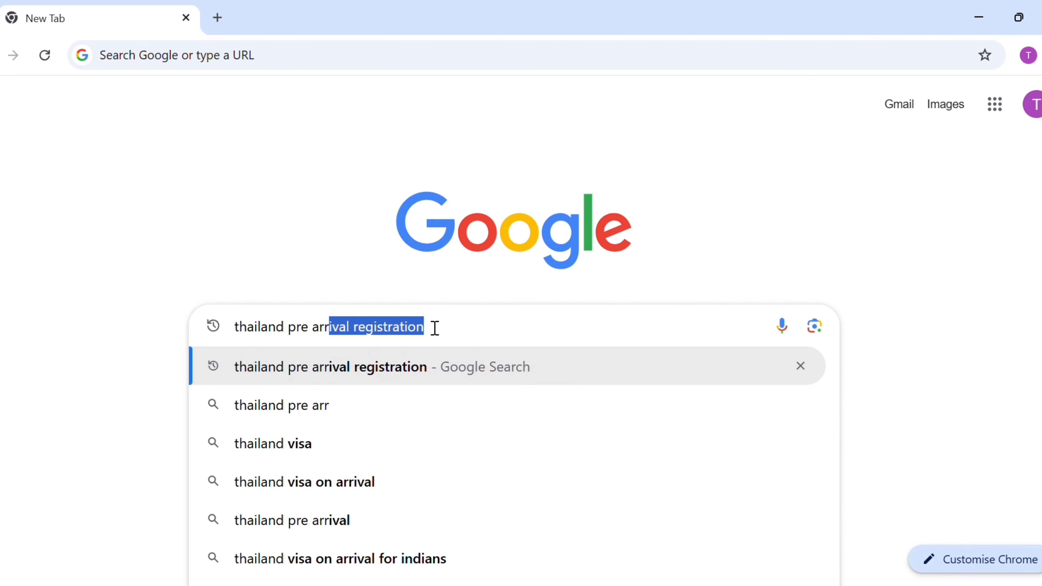
text(ival registration)
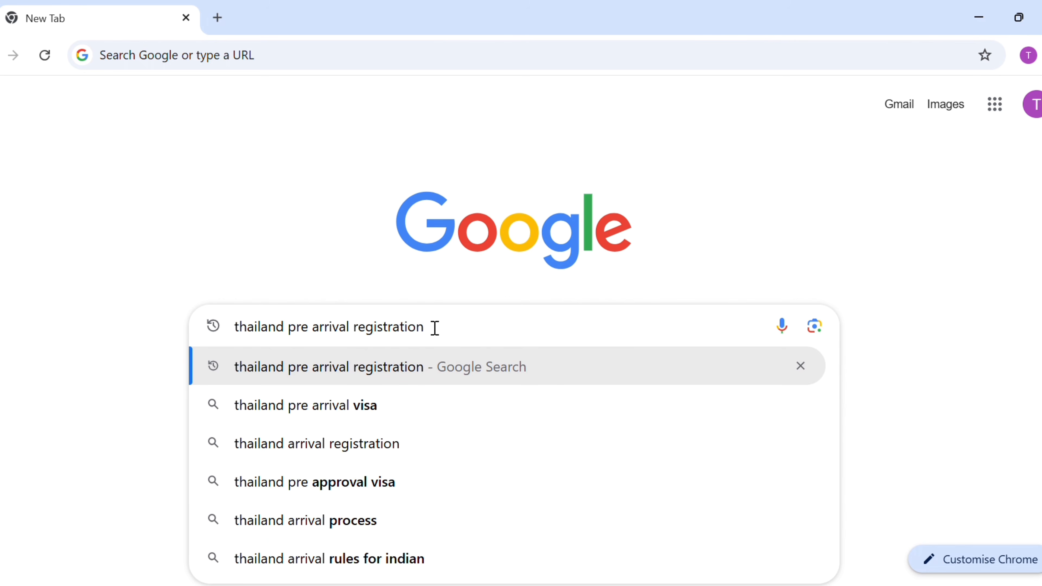
key(Return)
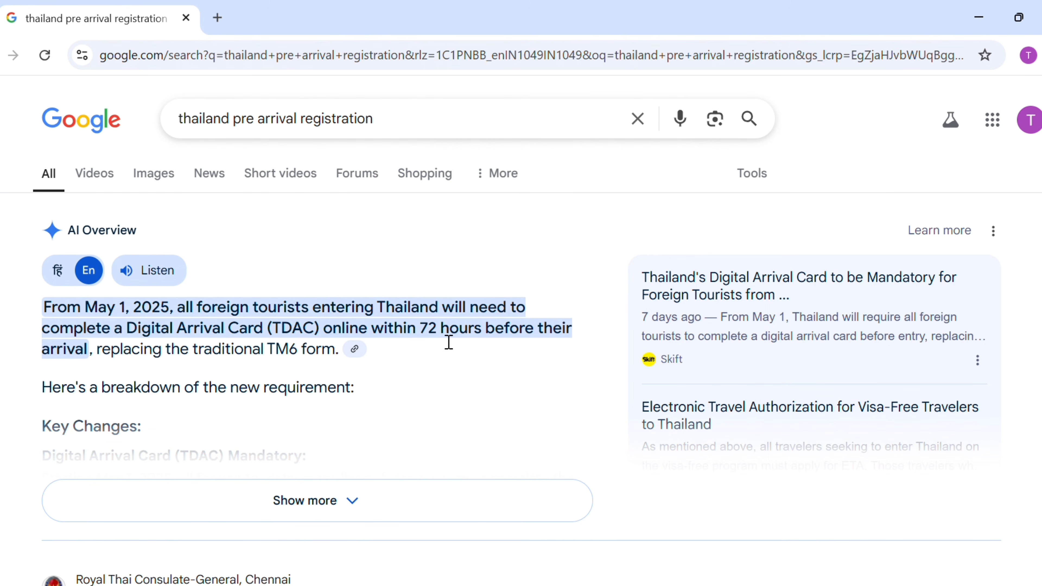
Copy the tdac.immigration.go.th address from the results and load it in the address bar
double_click(400, 333)
drag(400, 333, 447, 332)
scroll(446, 333, down, 10)
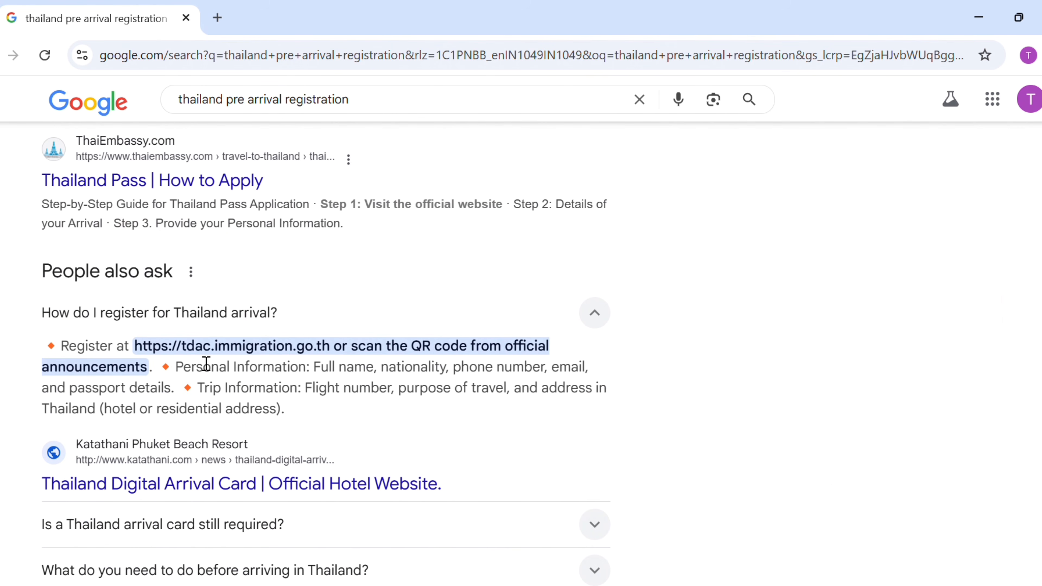
drag(135, 347, 332, 351)
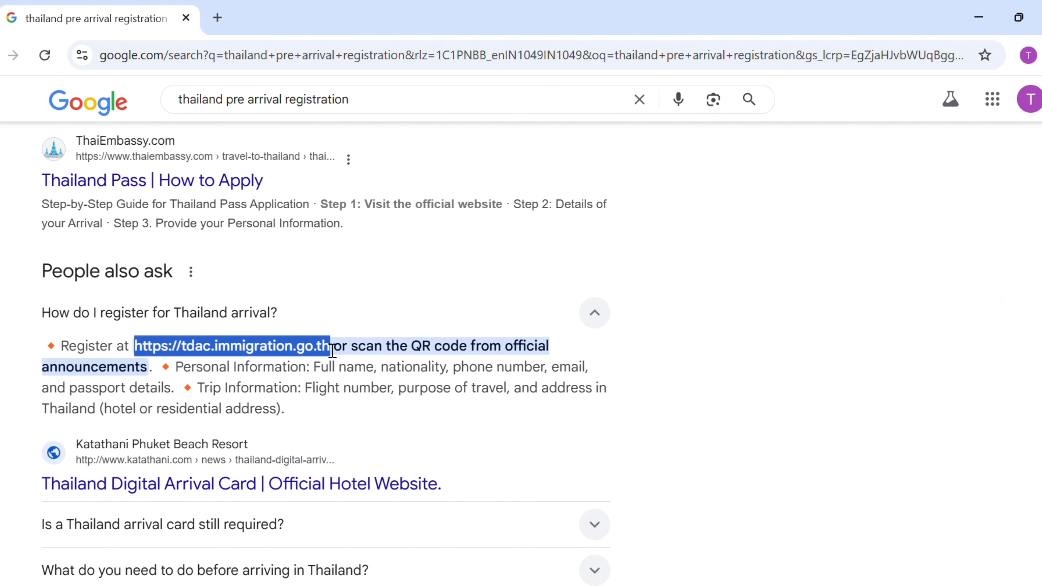
key(ctrl+c)
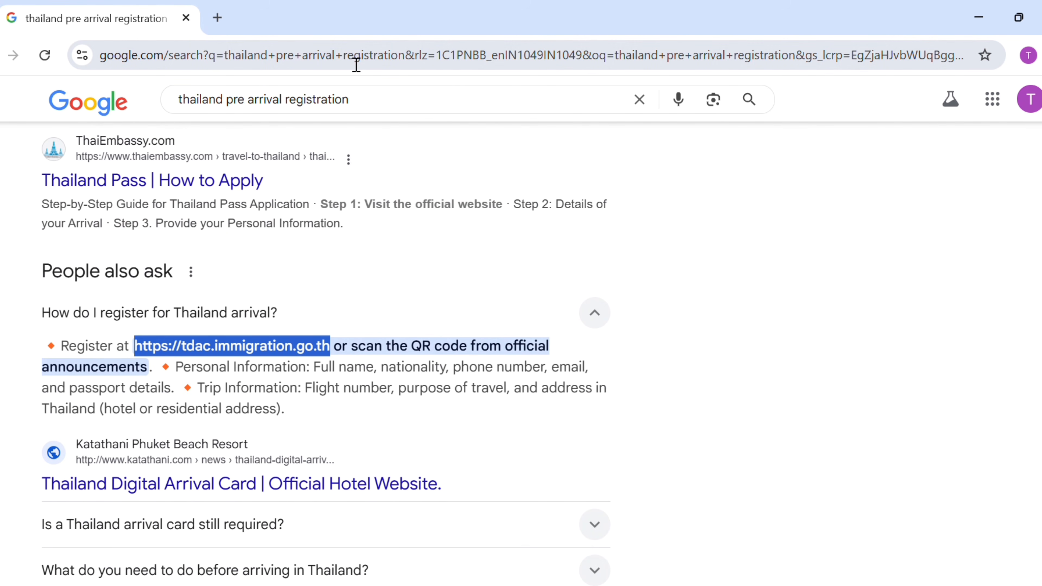
click(356, 65)
key(ctrl+v)
key(Return)
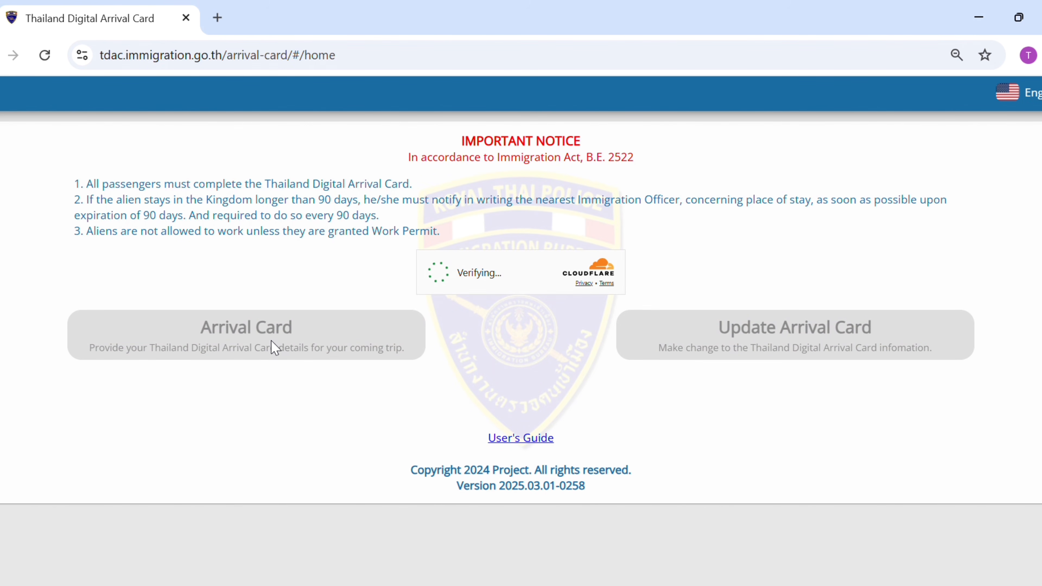
Start a new arrival card and enter the traveller's family name and first name
click(257, 357)
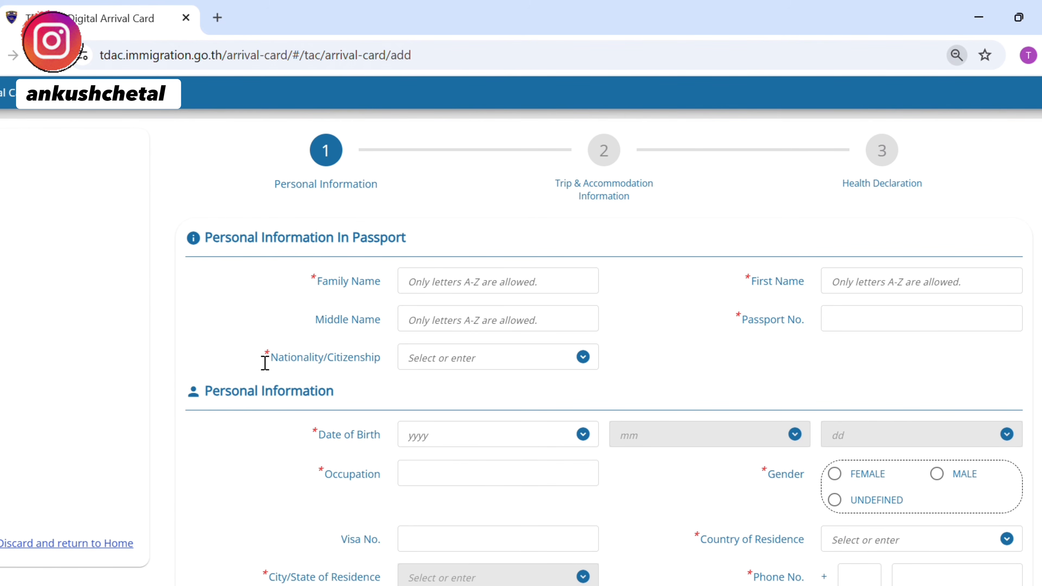
click(458, 265)
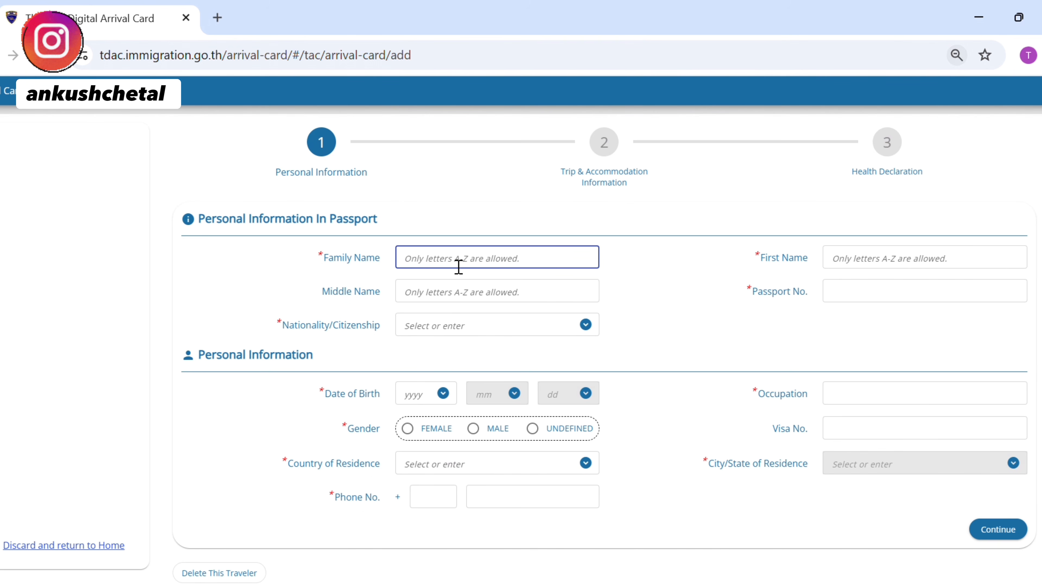
key(Tab)
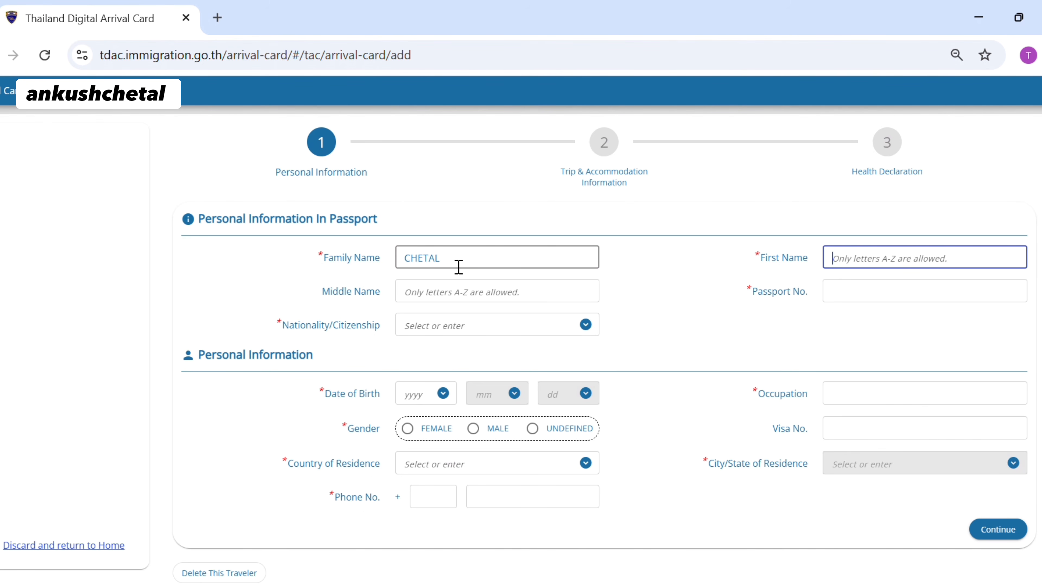
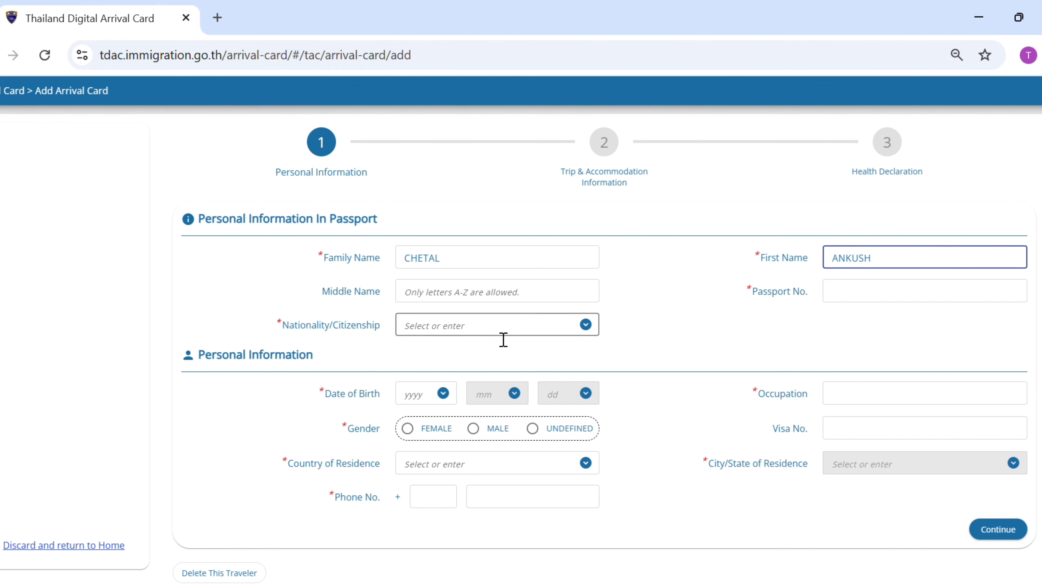
Choose IND : INDIAN as nationality and enter the passport number
click(503, 340)
text(INDIA)
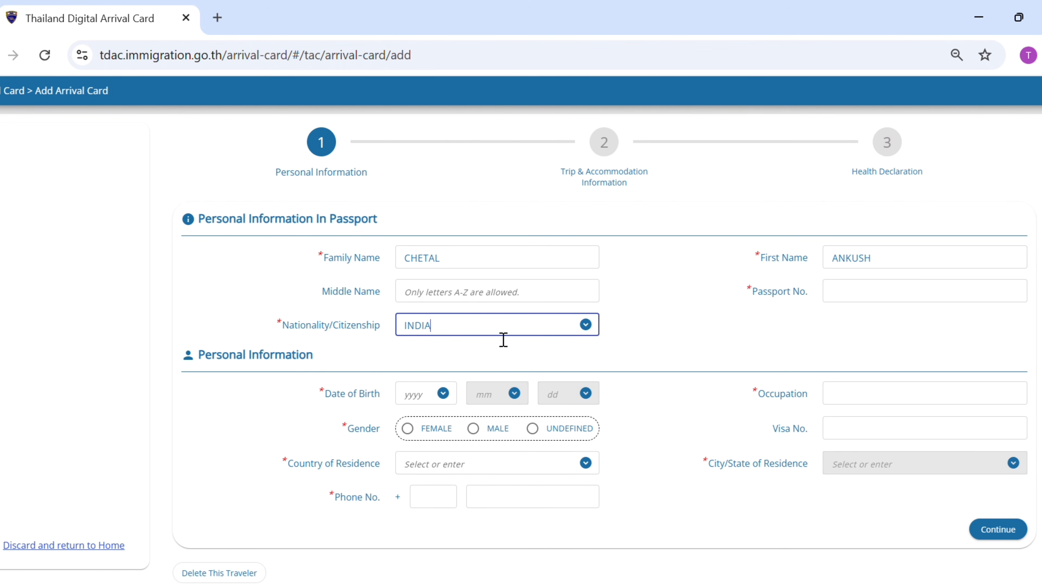
text(N)
click(444, 354)
click(845, 292)
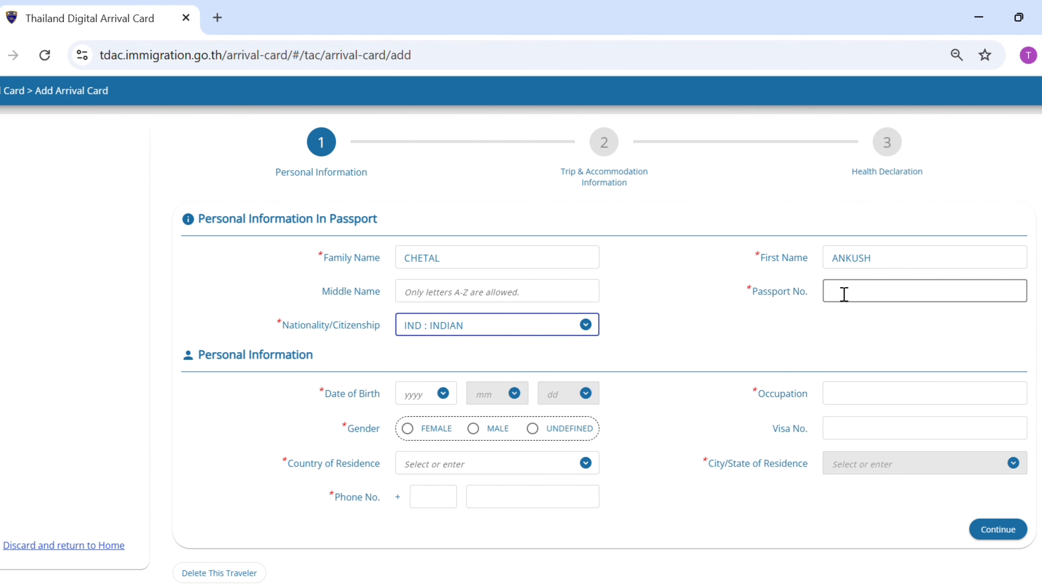
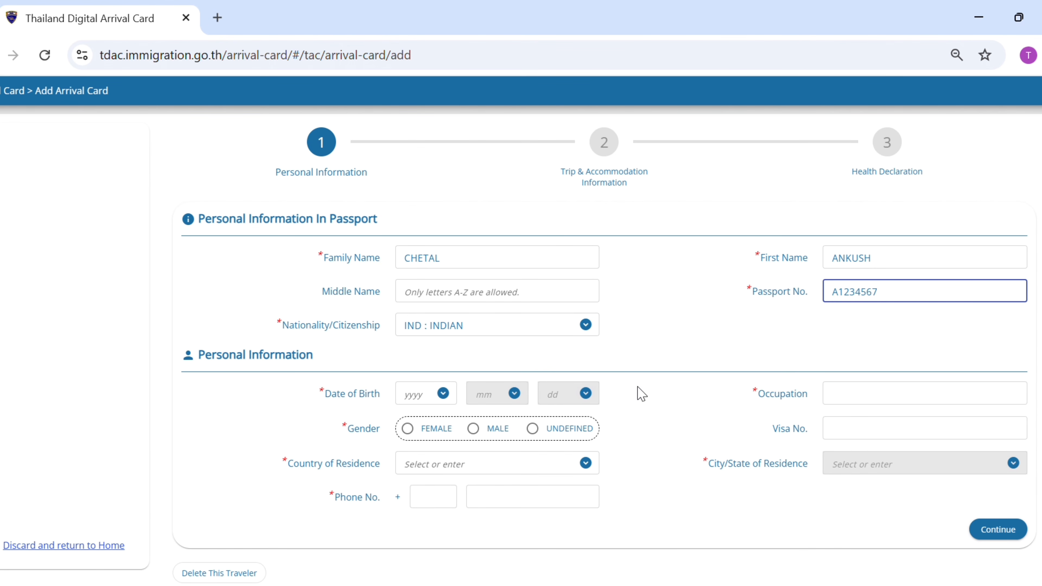
click(429, 395)
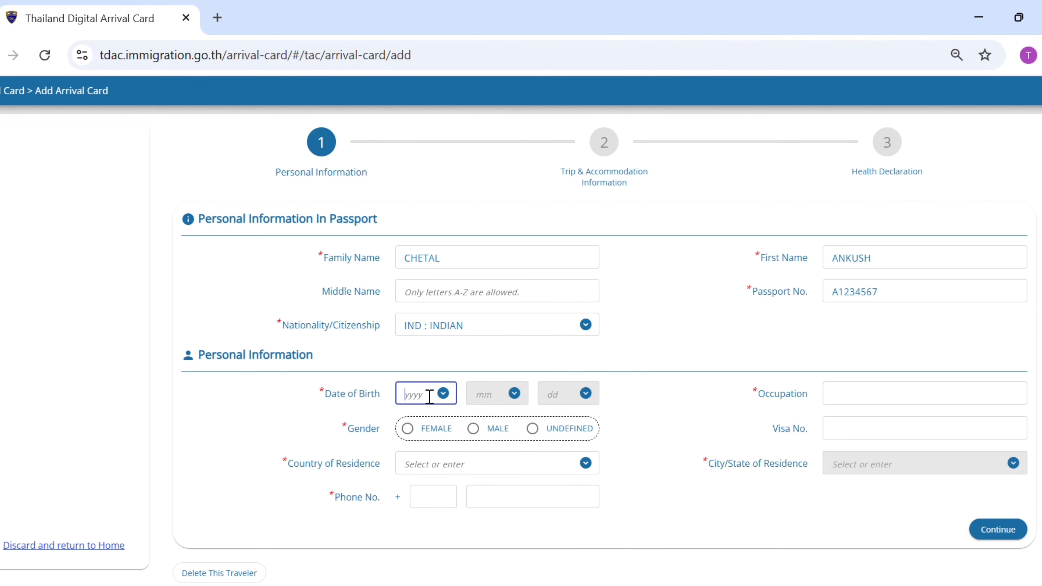
text(1992)
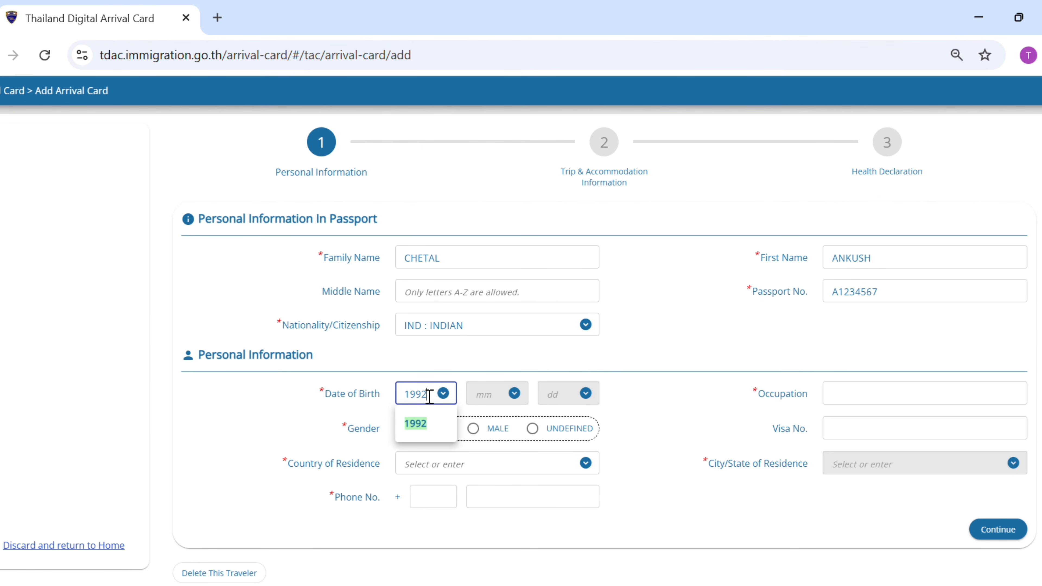
click(425, 434)
click(498, 409)
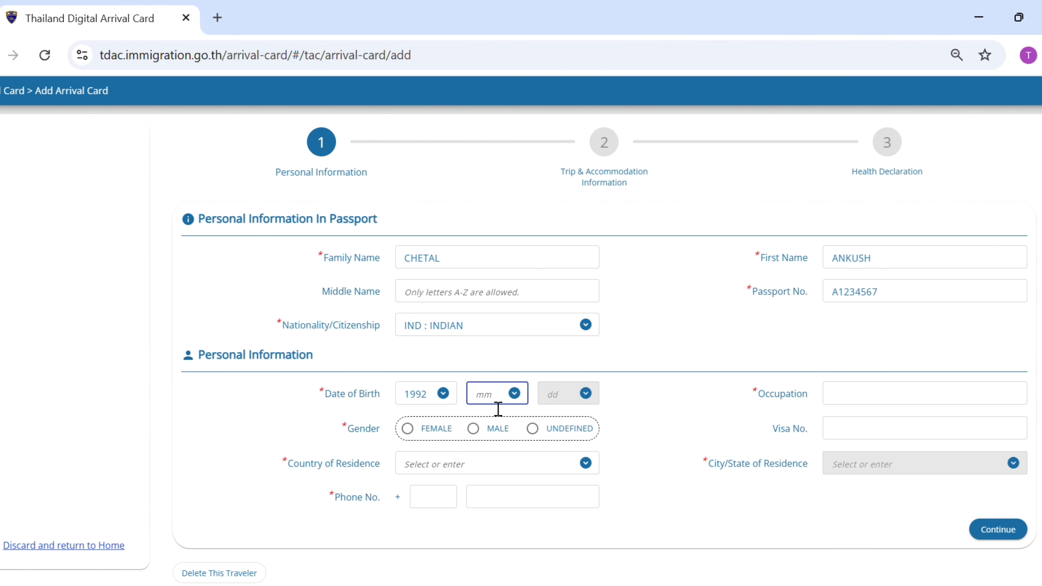
text(08)
click(499, 424)
click(559, 402)
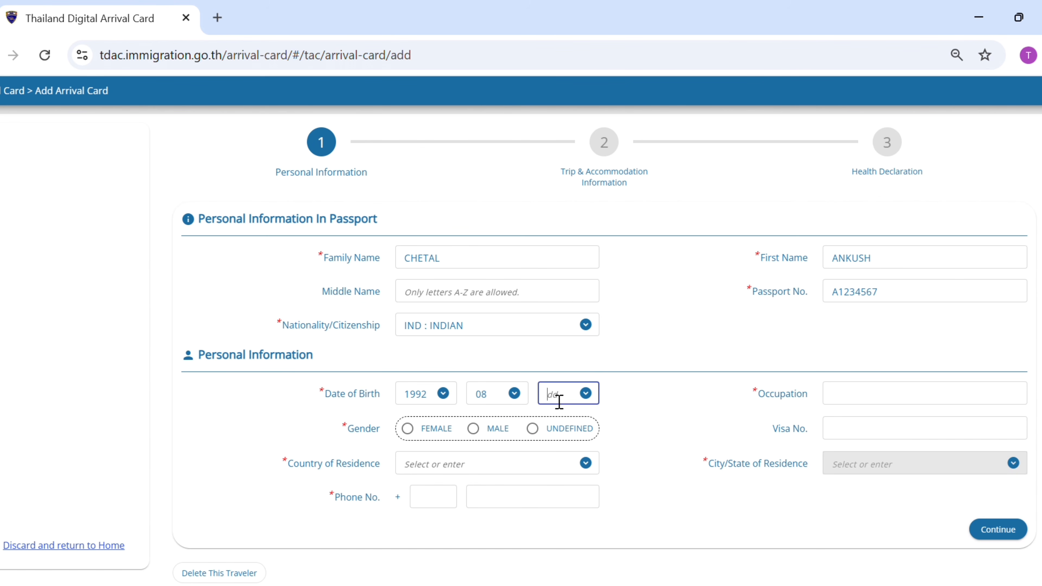
text(07)
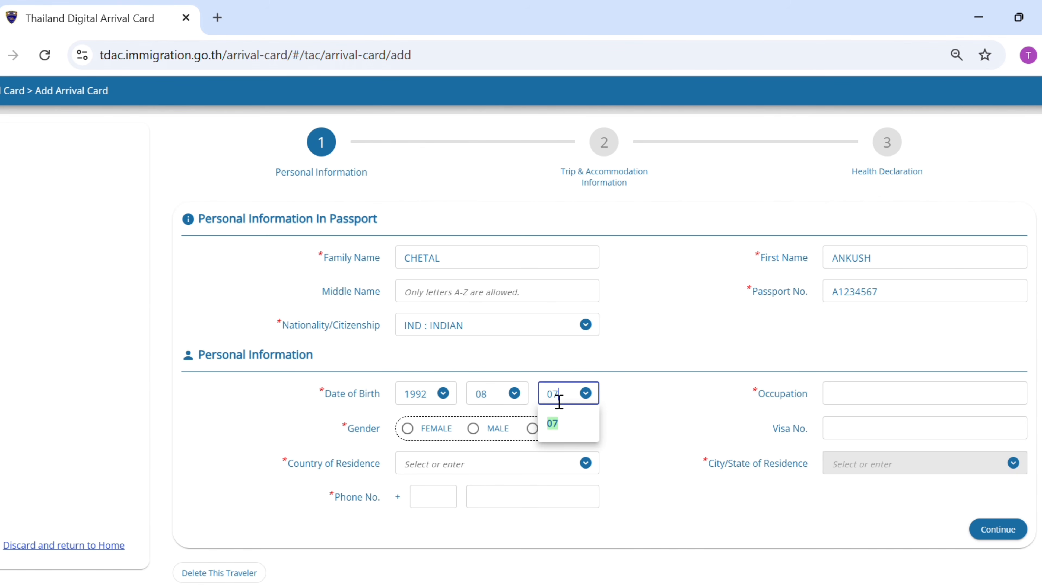
click(558, 423)
click(877, 402)
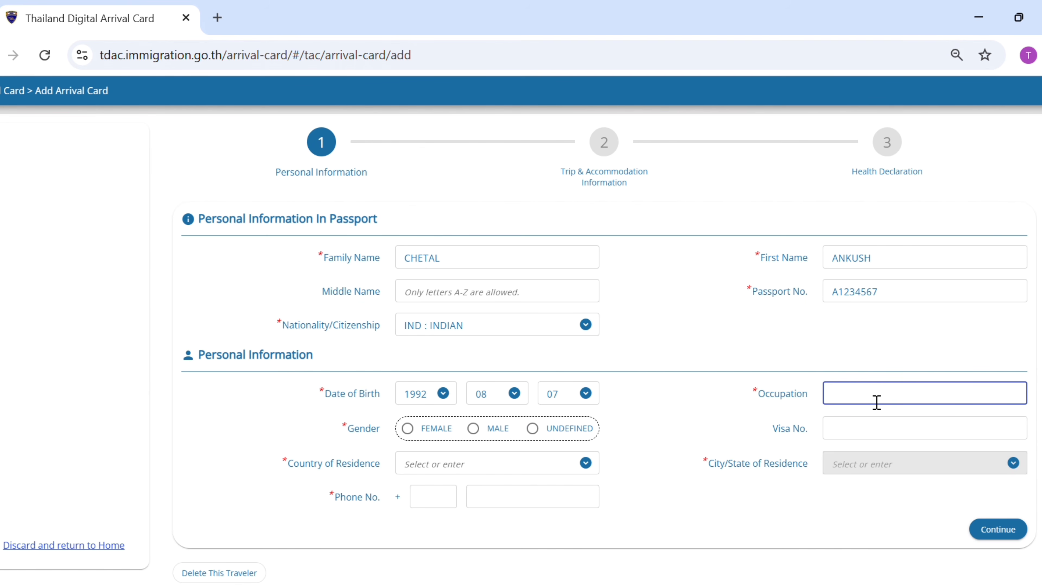
text(BANKER)
Set gender to MALE and residence to THE REPUBLIC OF INDIA, DELHI
click(474, 429)
click(507, 466)
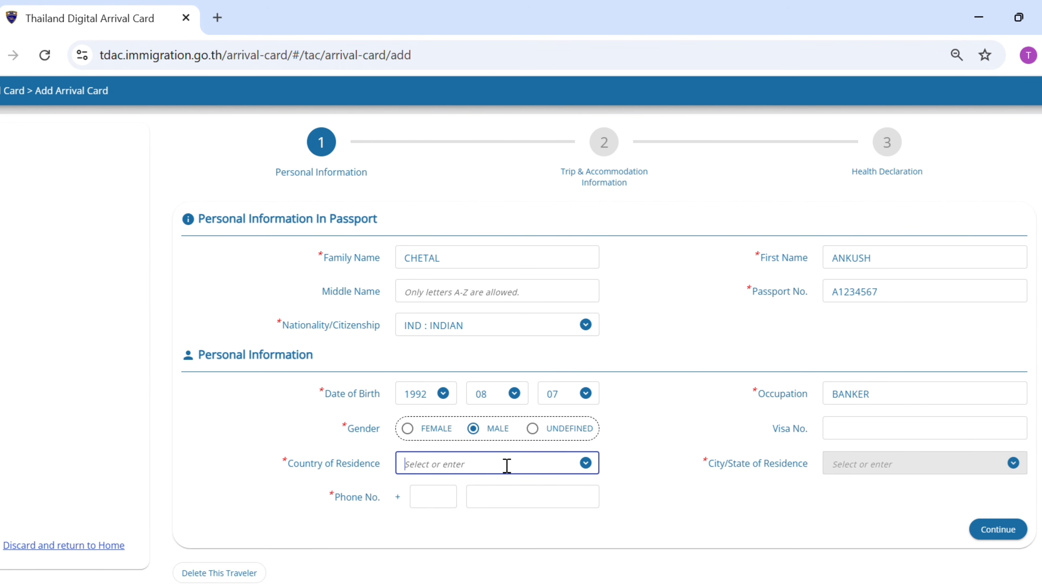
text(INDIAN)
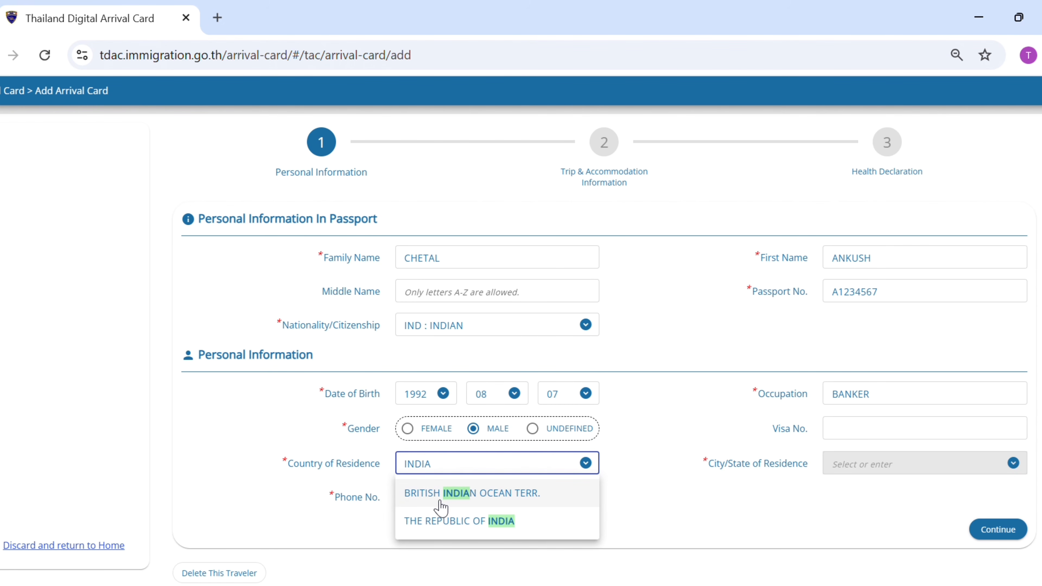
click(441, 520)
click(882, 477)
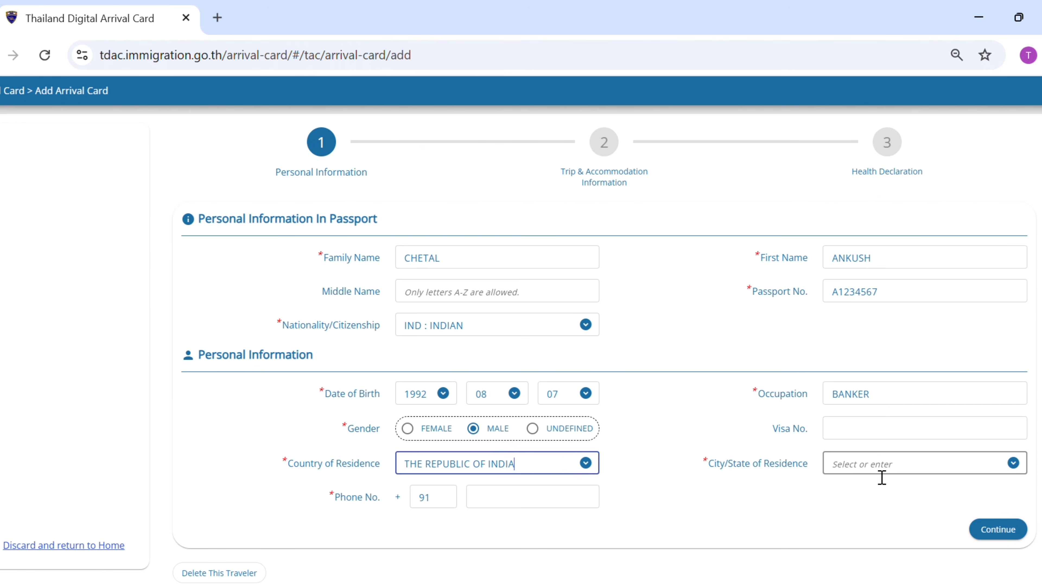
text(DELHI)
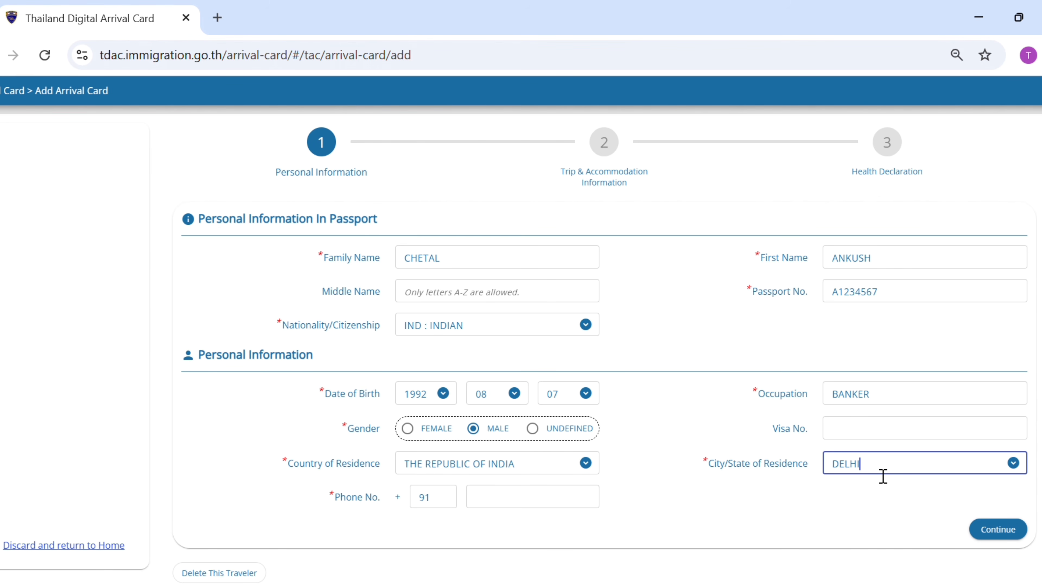
click(875, 494)
Enter the +91 phone number and continue to the Trip & Accommodation step
click(533, 513)
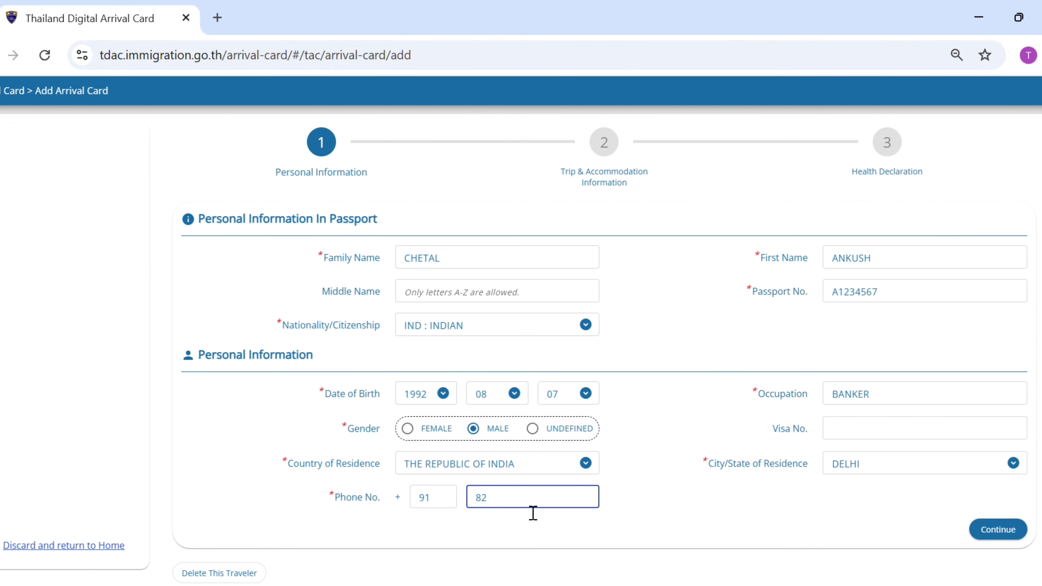
scroll(533, 514, down, 1)
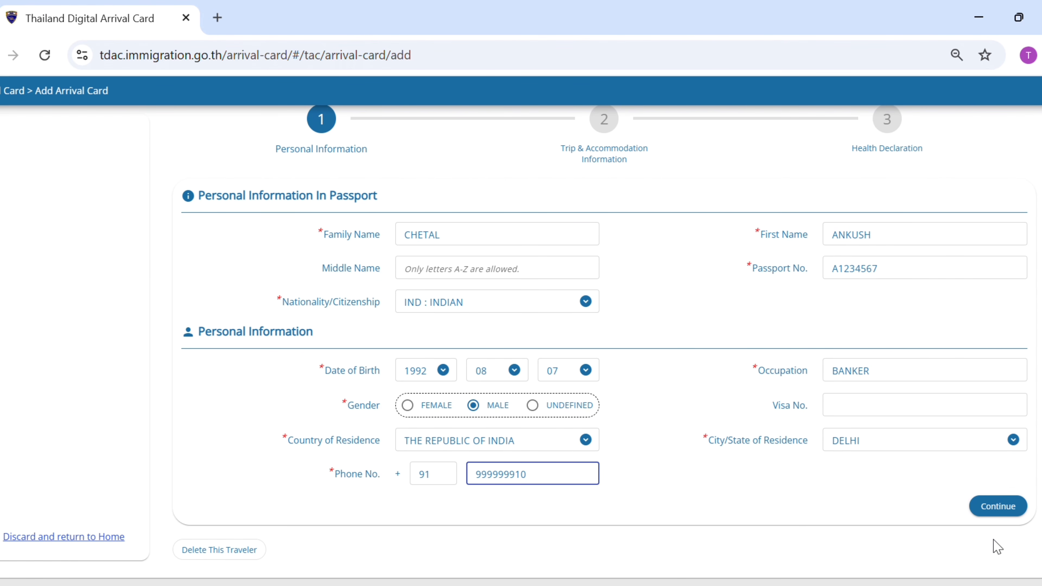
click(1000, 514)
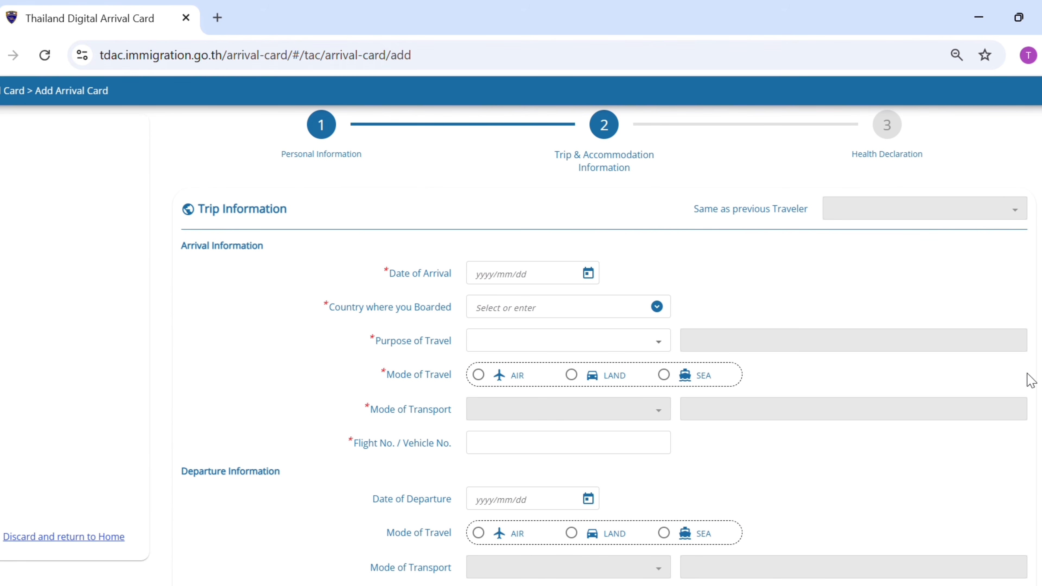
Set arrival date 2025/04/13, boarding country THE REPUBLIC OF INDIA and purpose HOLIDAY
click(530, 283)
click(588, 273)
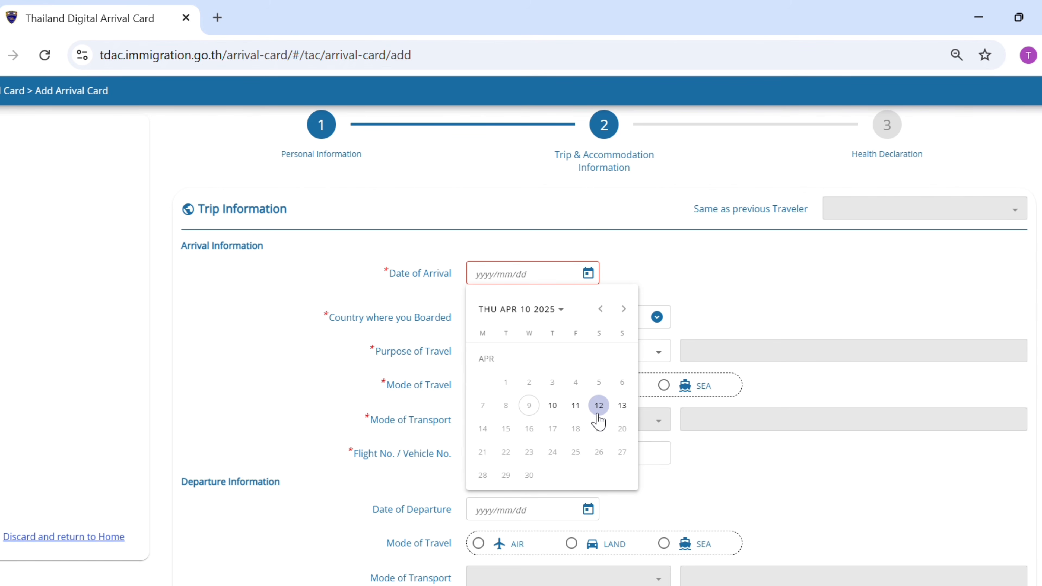
click(625, 414)
click(581, 313)
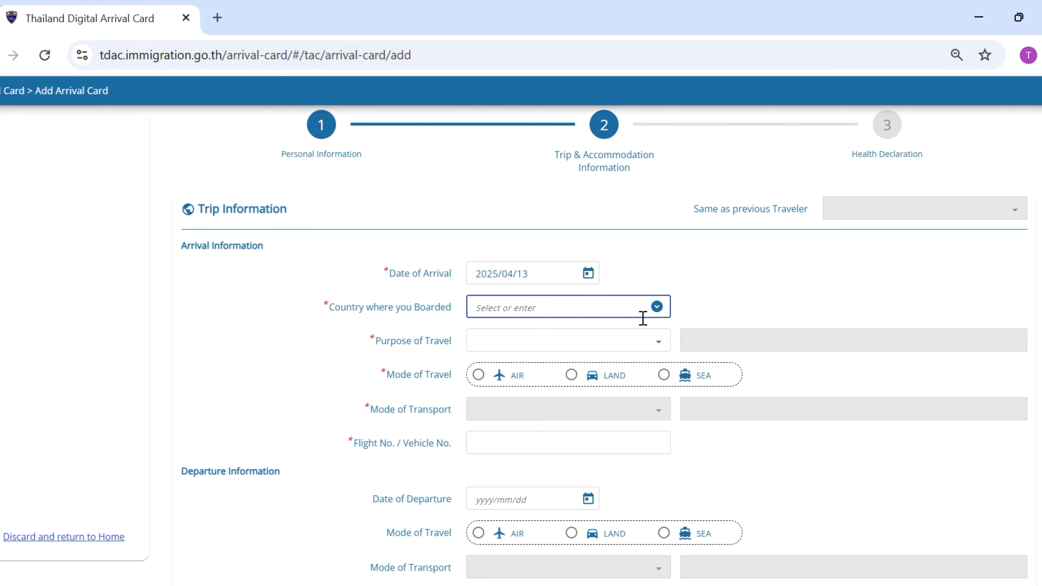
text(INDIA)
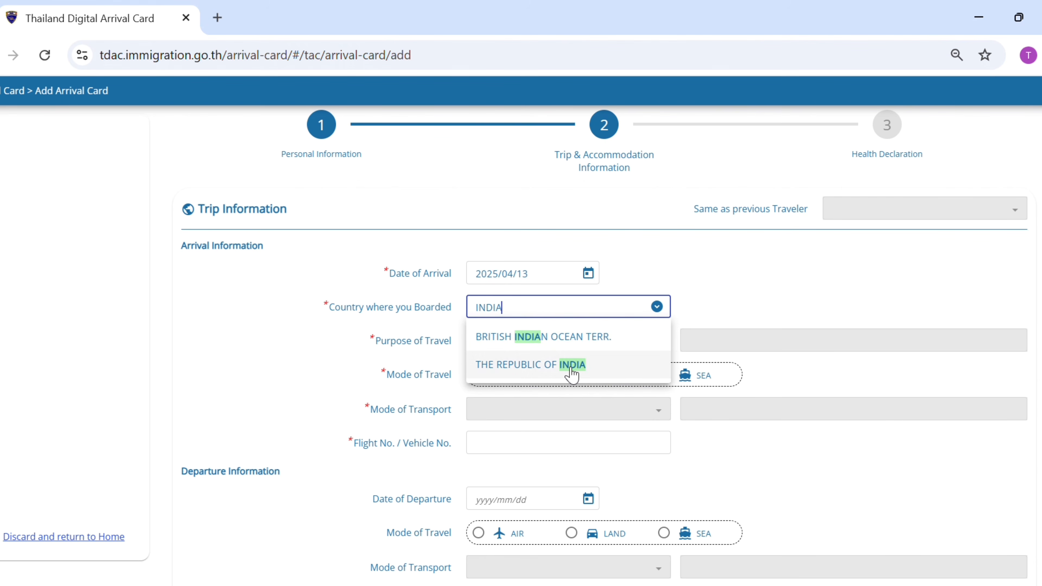
click(571, 370)
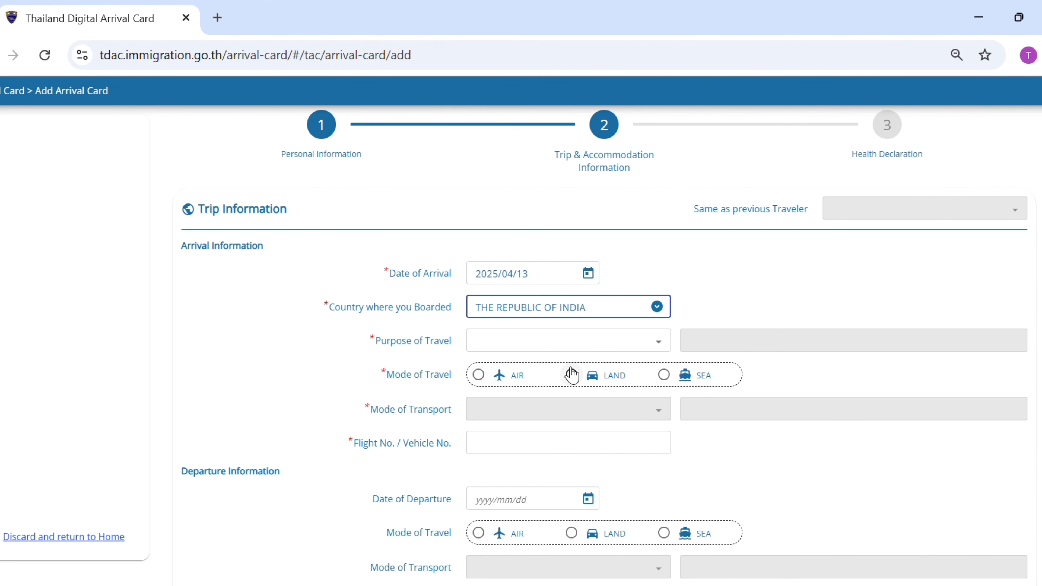
click(513, 347)
click(501, 398)
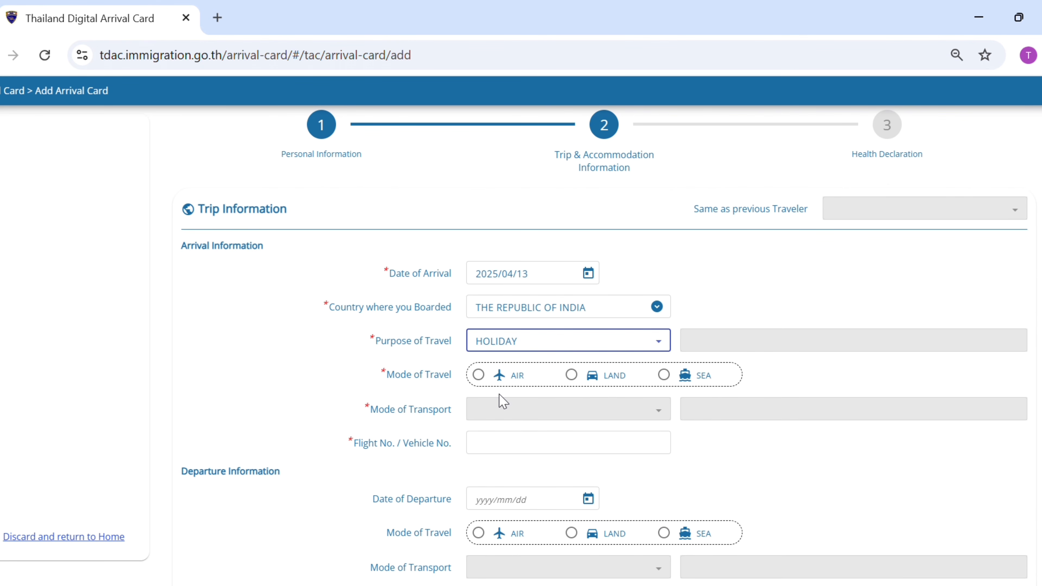
Record arrival by air on commercial flight AI123
click(479, 376)
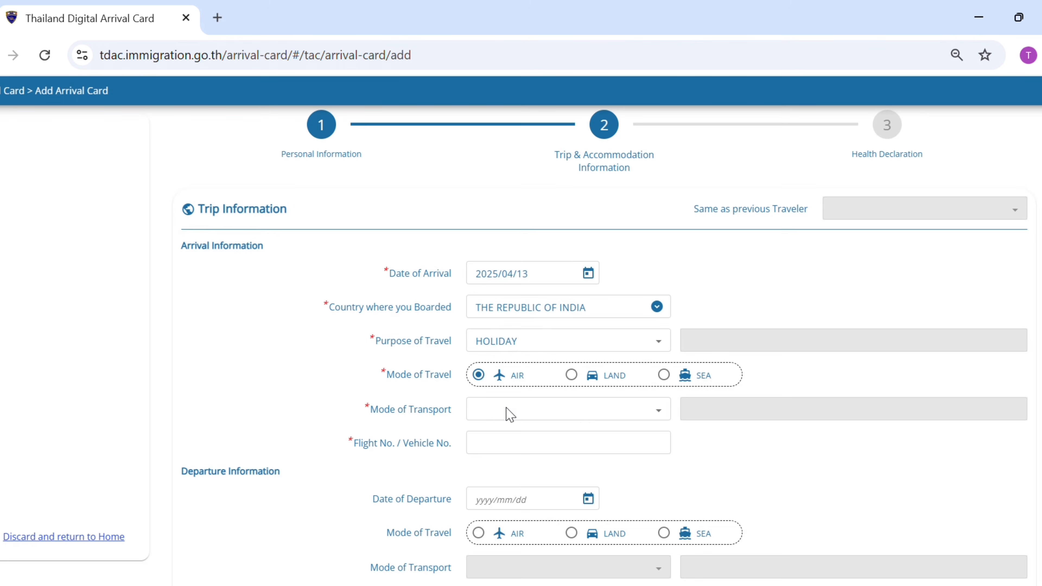
click(510, 412)
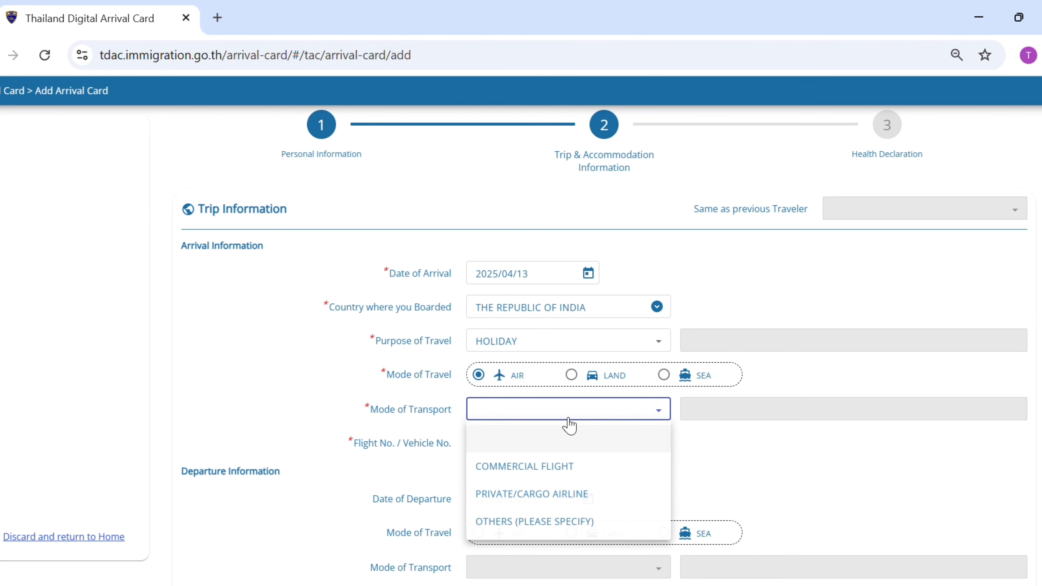
click(527, 469)
click(542, 448)
text(A123)
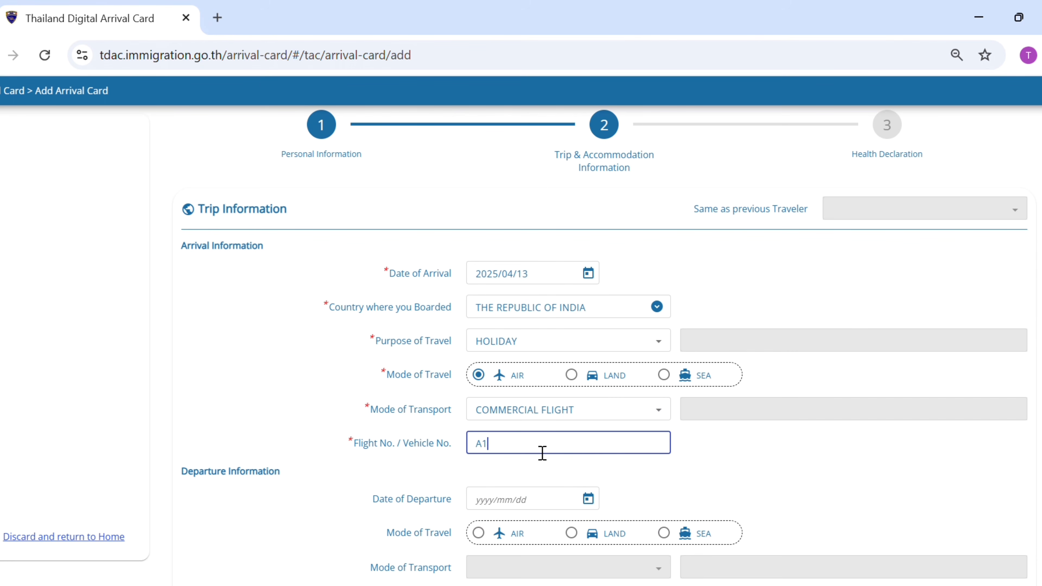
key(BackSpace)
key(BackSpace)
key(BackSpace)
text(I123)
Set departure on 2025/04/17 by air on commercial flight AI321
click(518, 495)
click(589, 499)
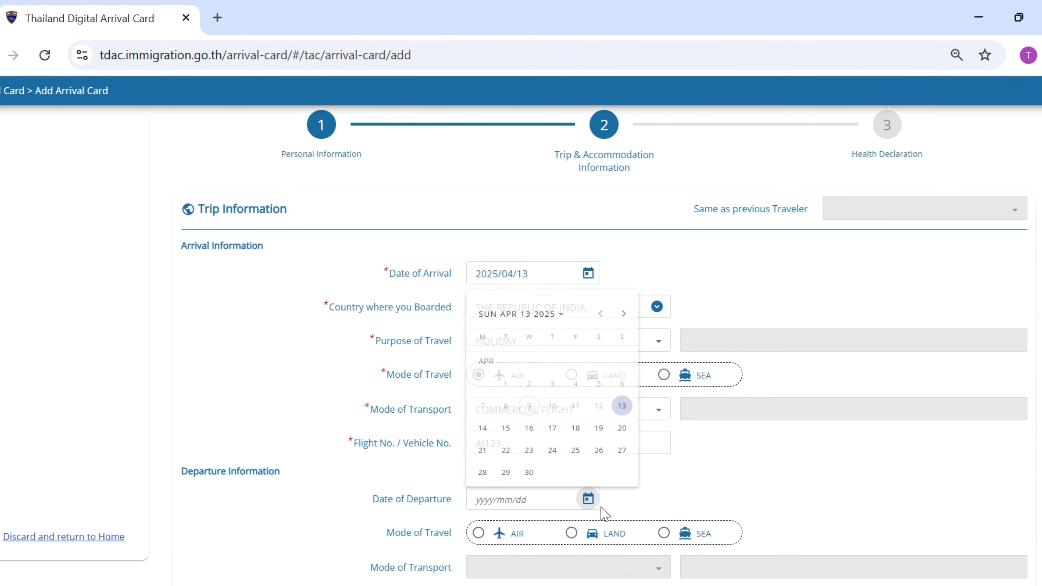
click(552, 425)
scroll(868, 349, down, 5)
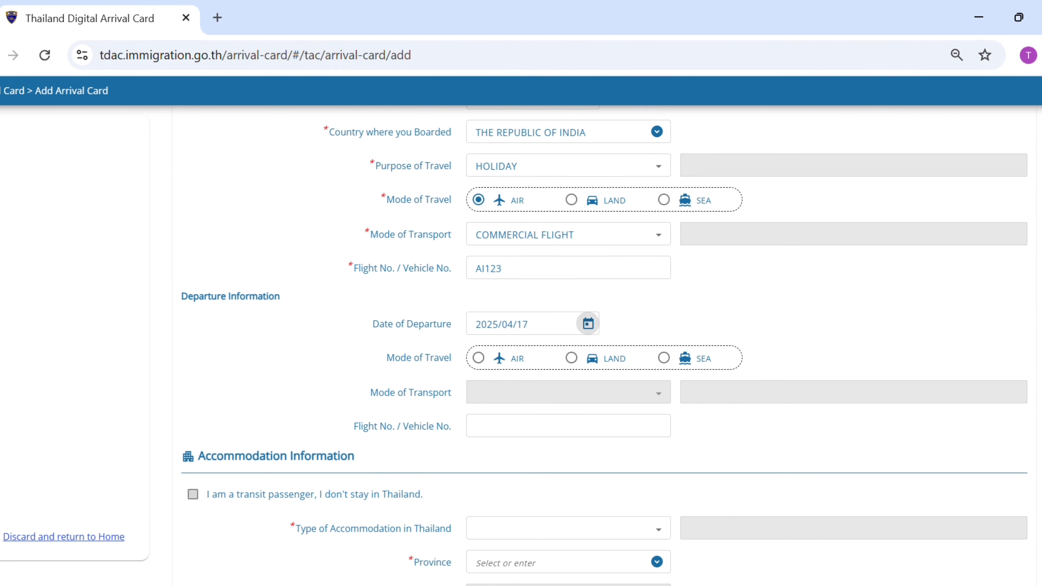
click(479, 314)
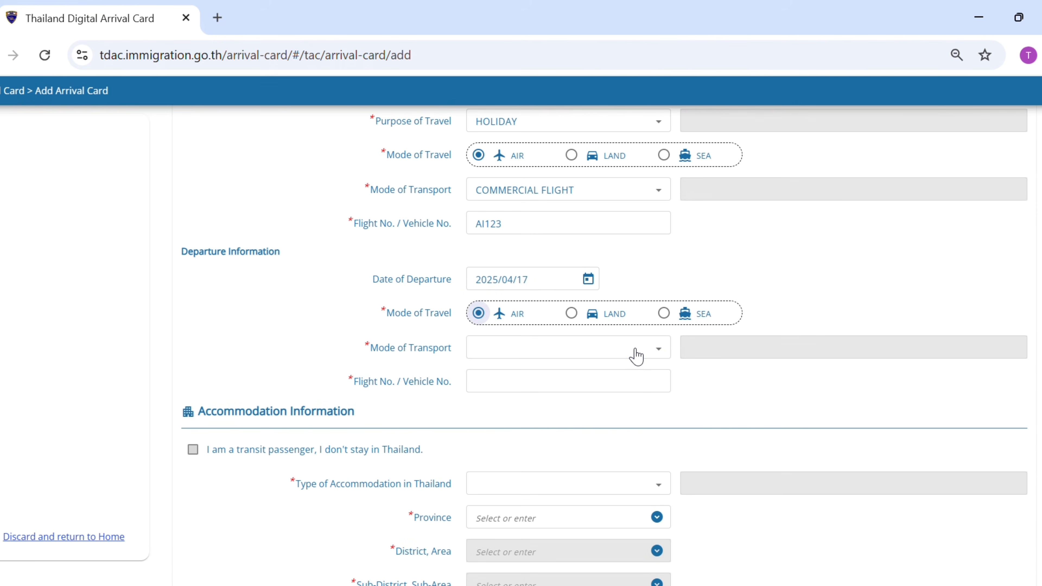
click(636, 356)
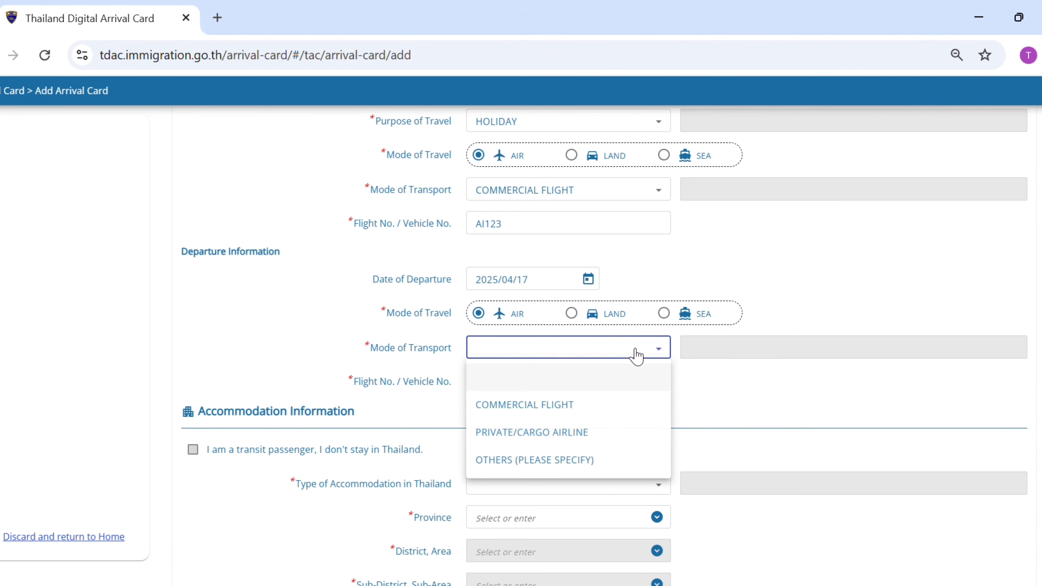
click(558, 405)
click(602, 392)
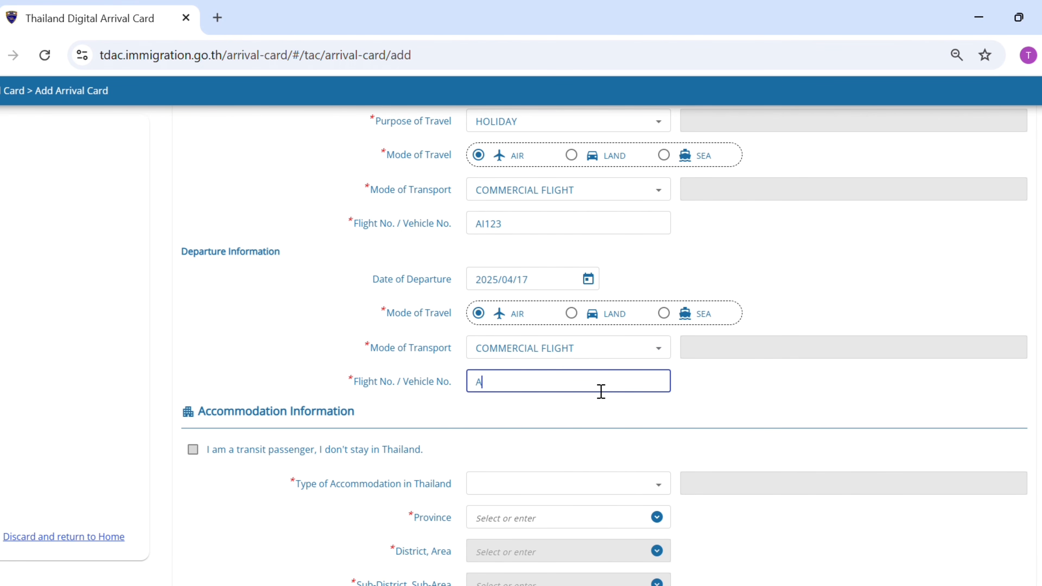
text(AI321)
scroll(601, 391, down, 4)
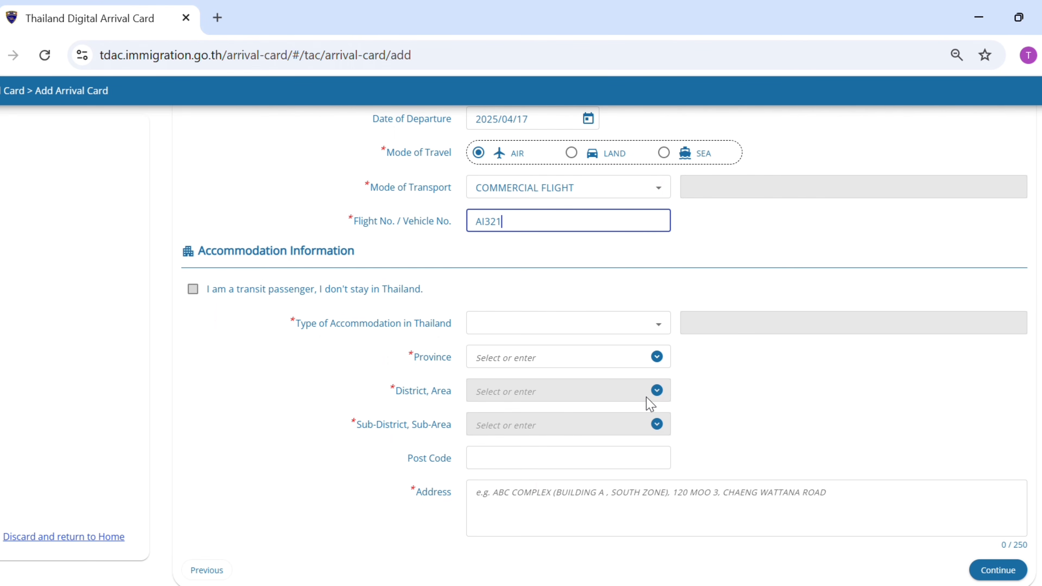
Set the accommodation type to HOTEL
click(585, 337)
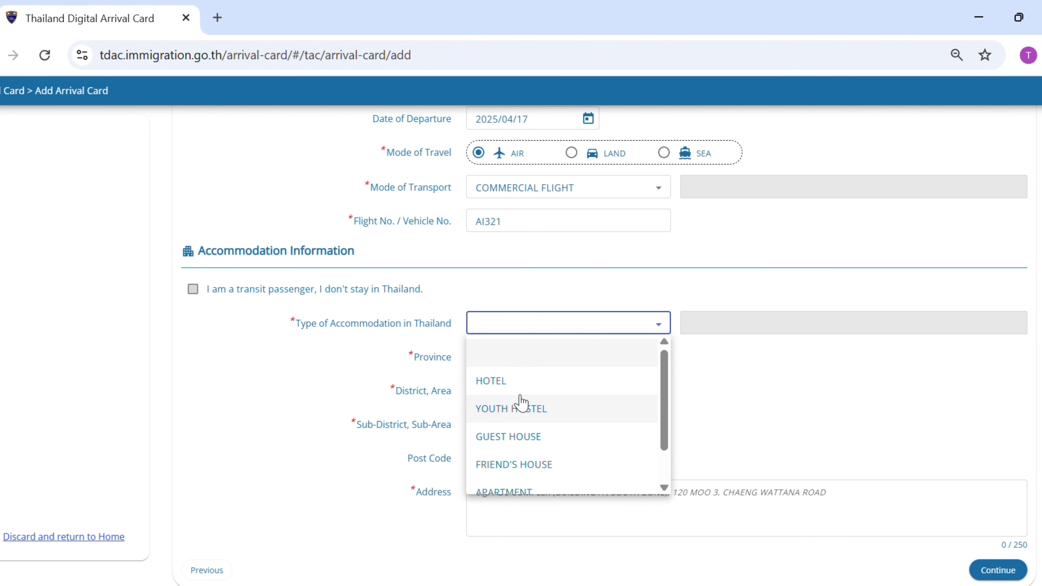
click(513, 382)
click(544, 366)
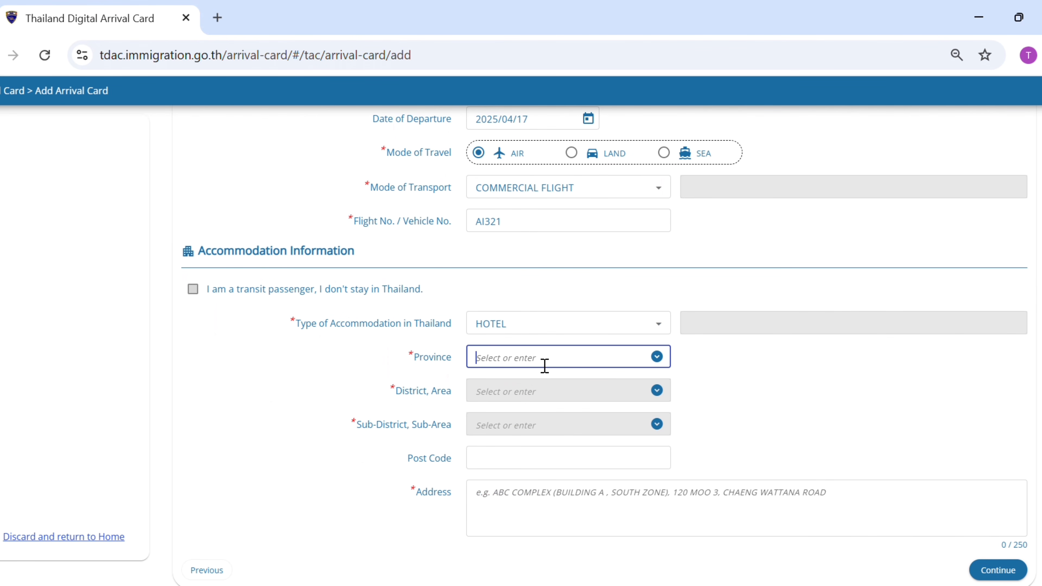
click(193, 291)
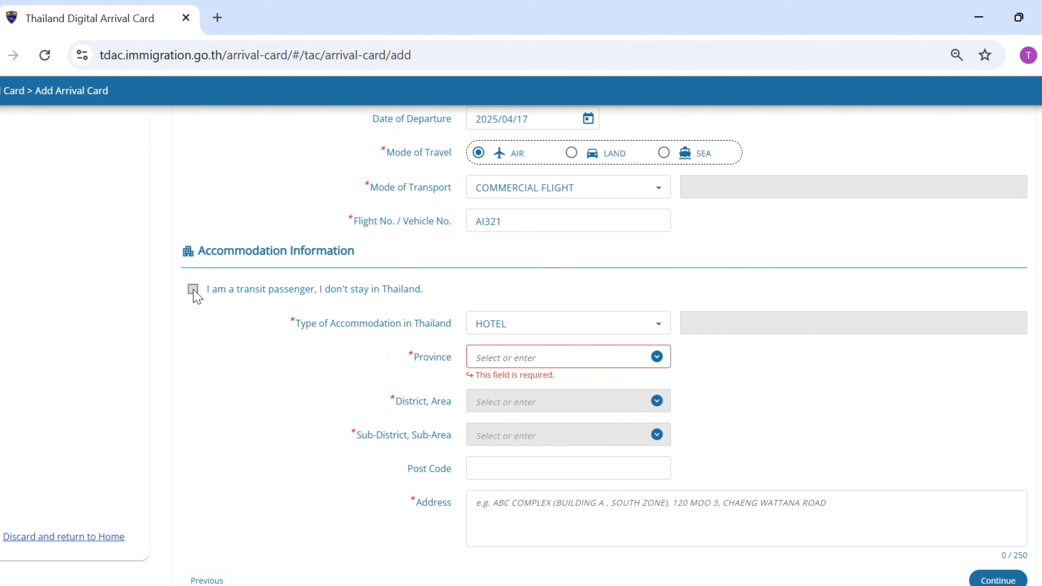
click(574, 326)
click(545, 375)
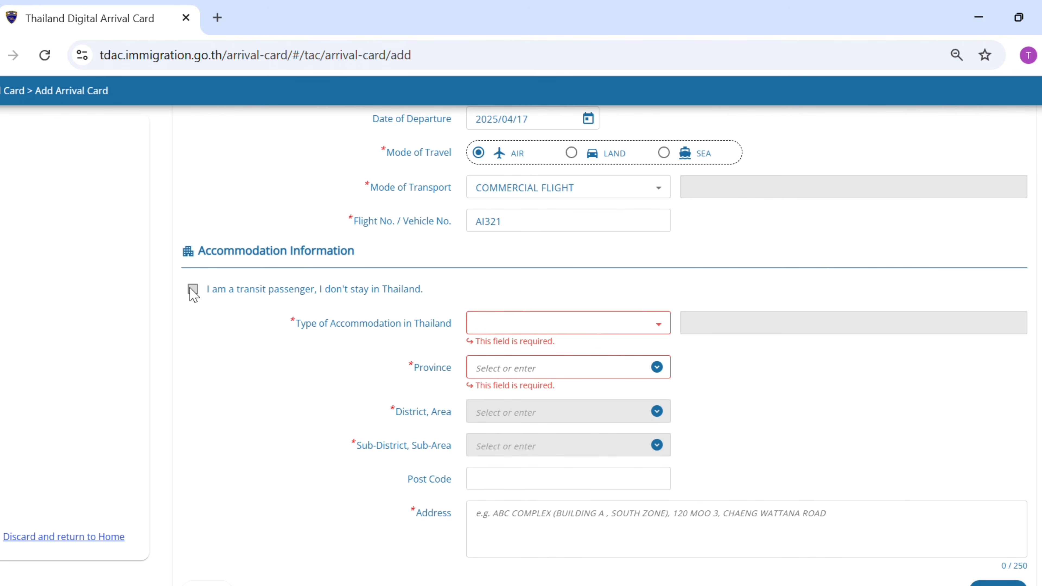
click(628, 323)
click(538, 394)
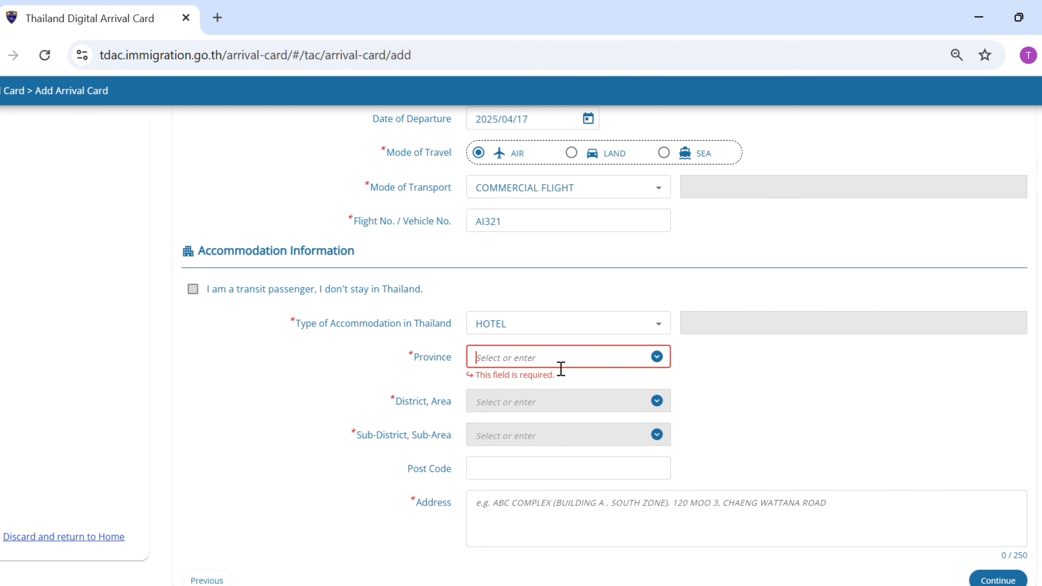
Choose province BANGKOK with district and sub-district BANG KHO LAEM
text(BANGK)
click(542, 386)
click(529, 398)
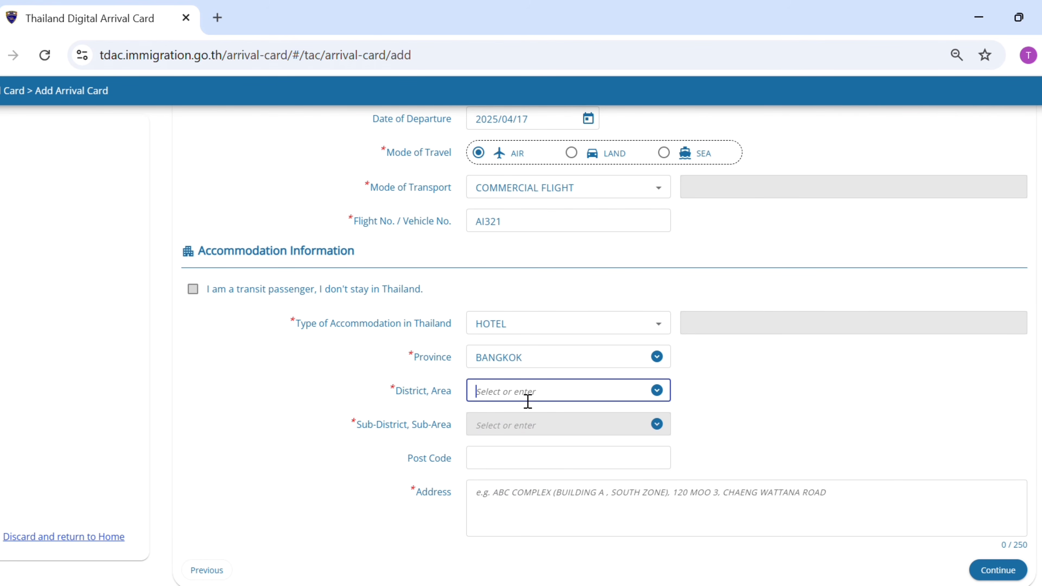
text(BANG KHO)
click(540, 429)
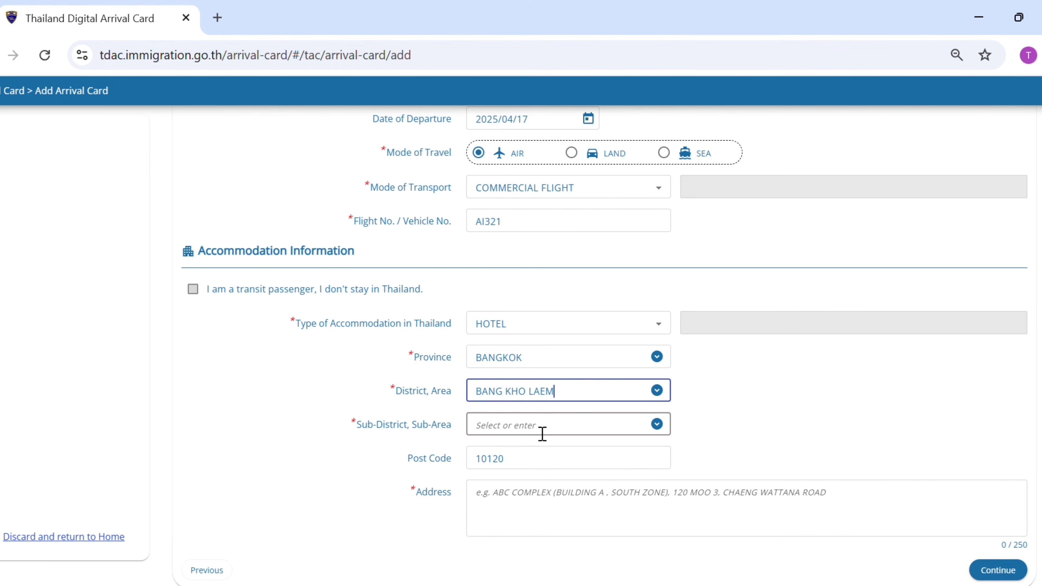
text(BANG)
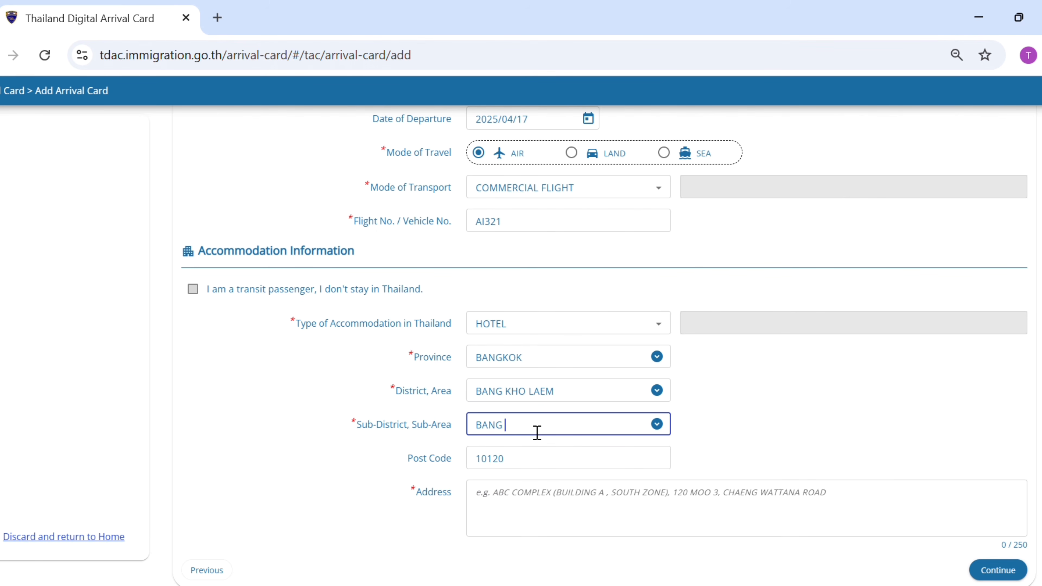
text( KHO)
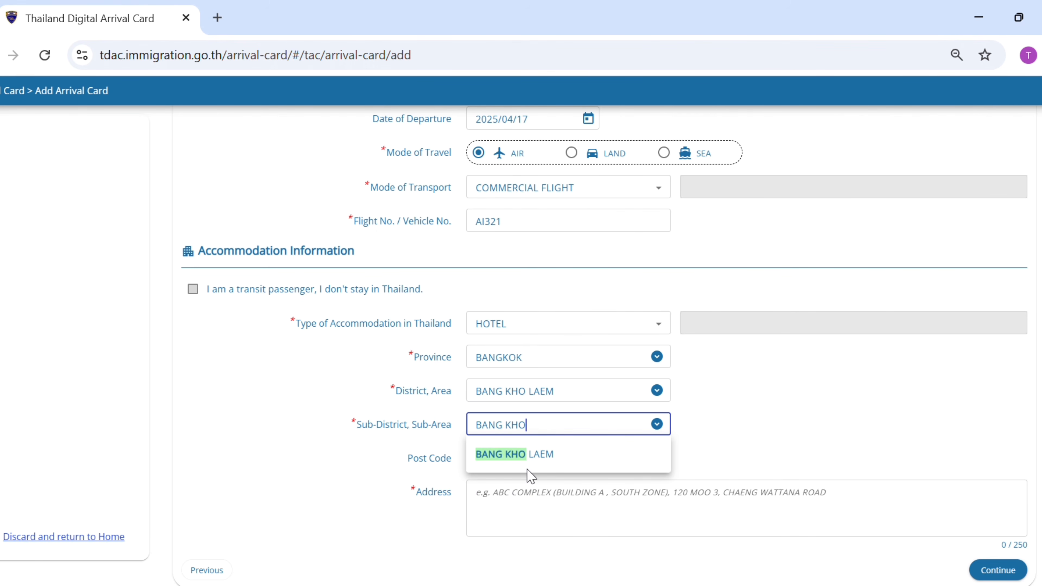
click(527, 468)
Enter the address BANGKOK HOTEL and continue to the Health Declaration step
click(524, 502)
text(BANGKOK HOTEL)
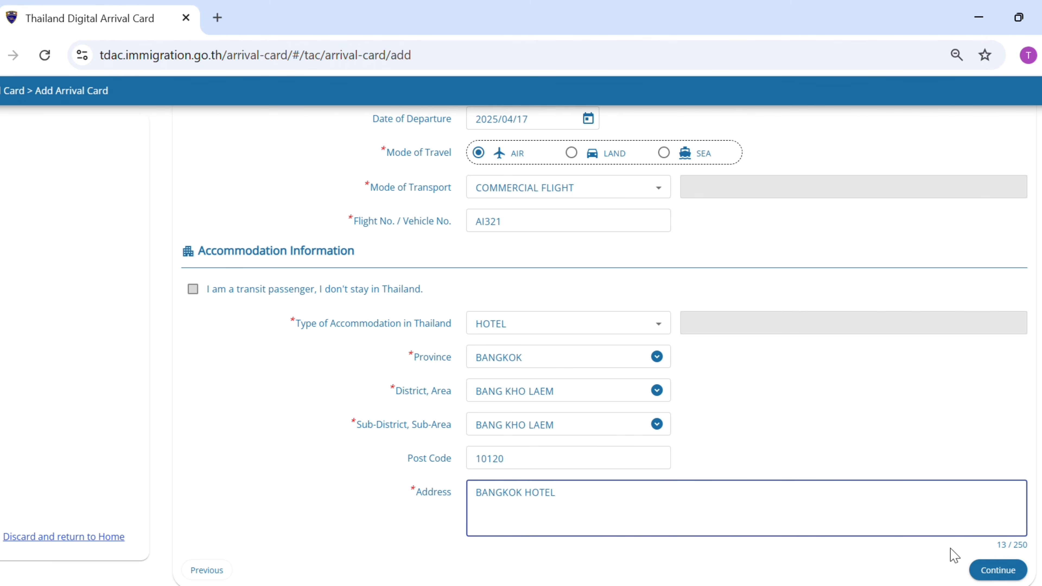
click(998, 570)
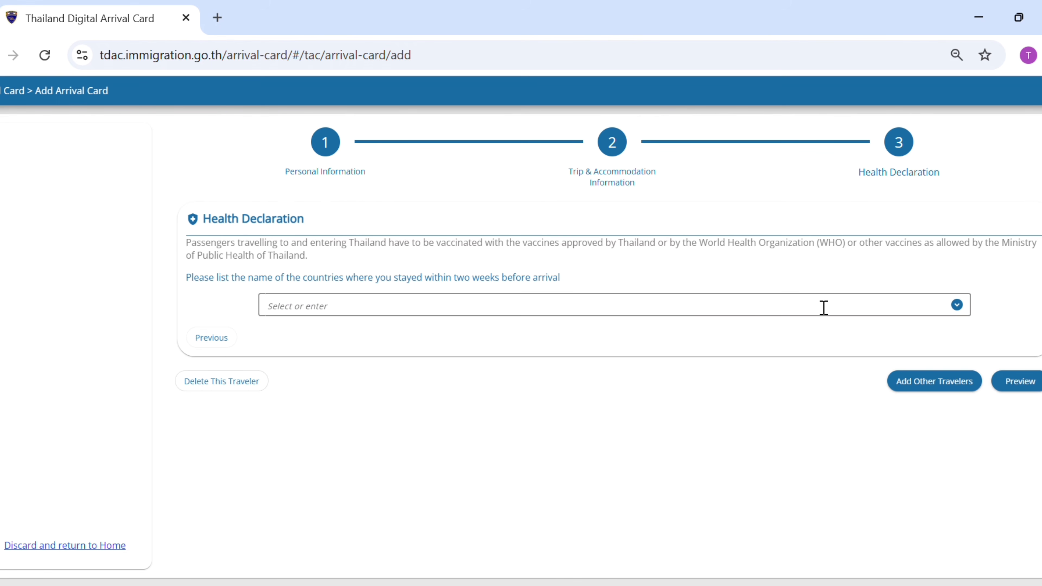
click(398, 314)
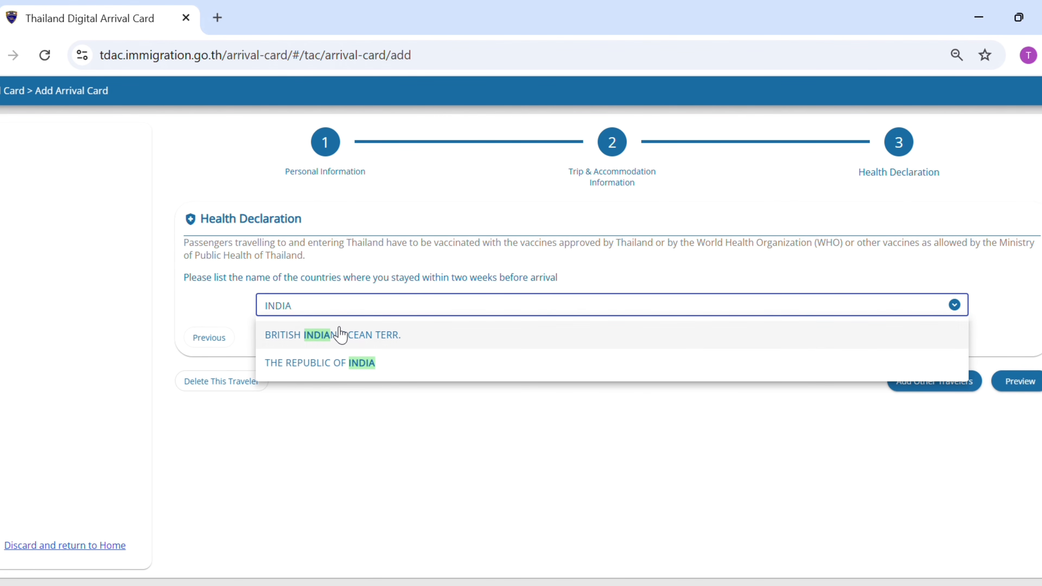
Add THE REPUBLIC OF INDIA as the recent-stay country and preview the card
click(337, 364)
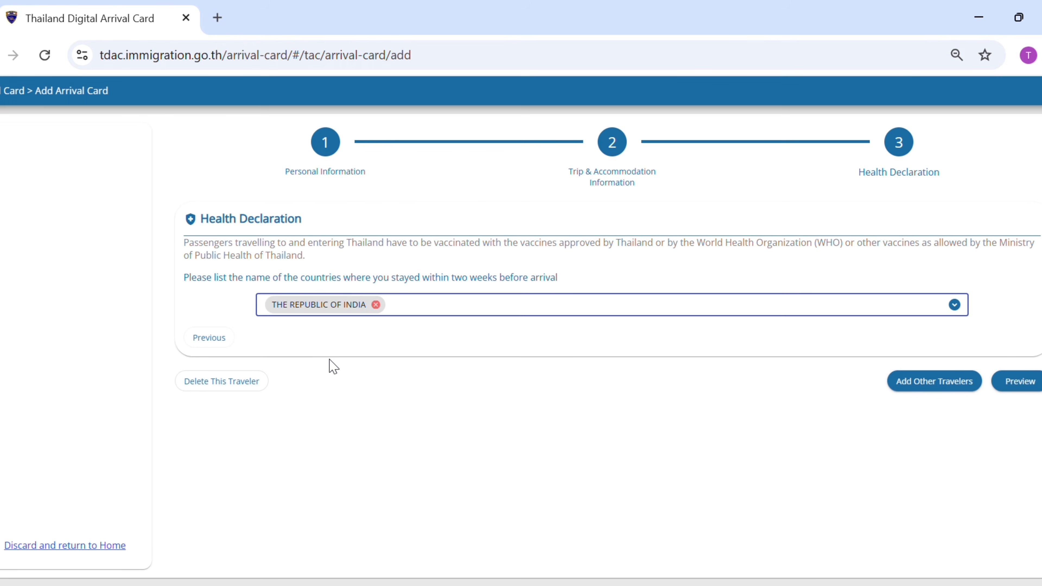
click(1006, 382)
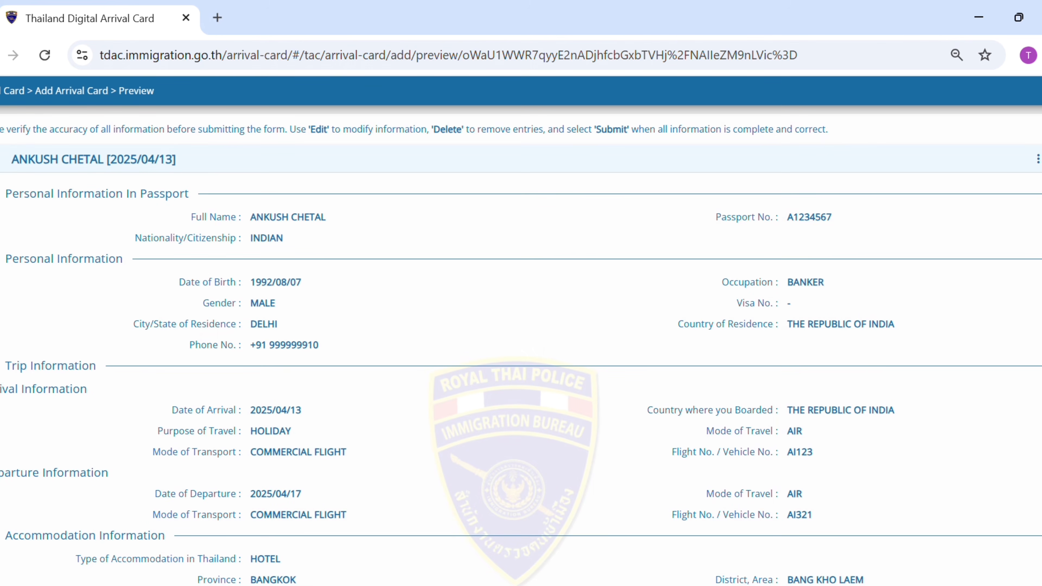
Enter the contact e-mail address and accept the terms and conditions
scroll(521, 329, down, 5)
click(463, 510)
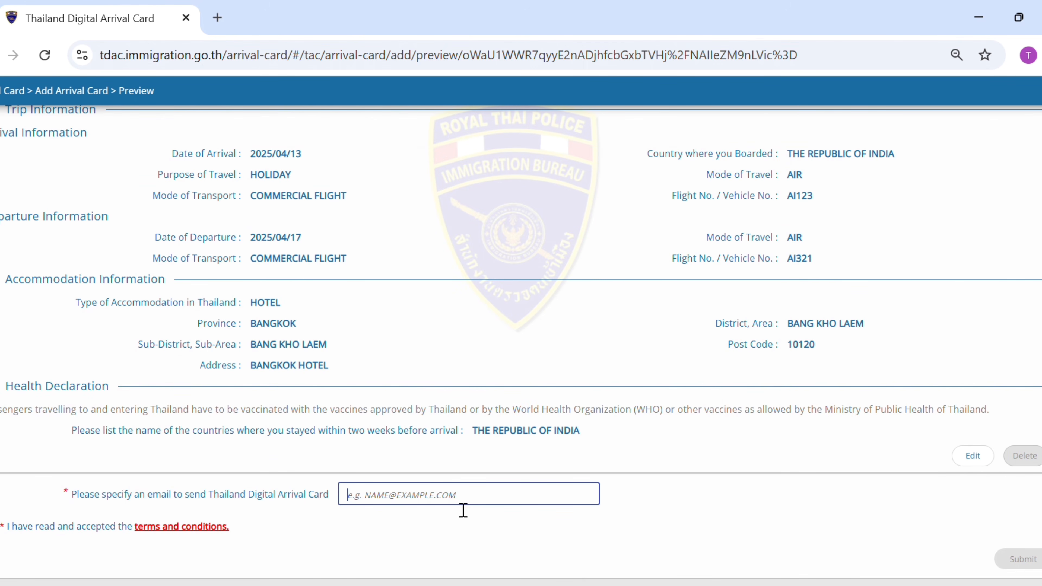
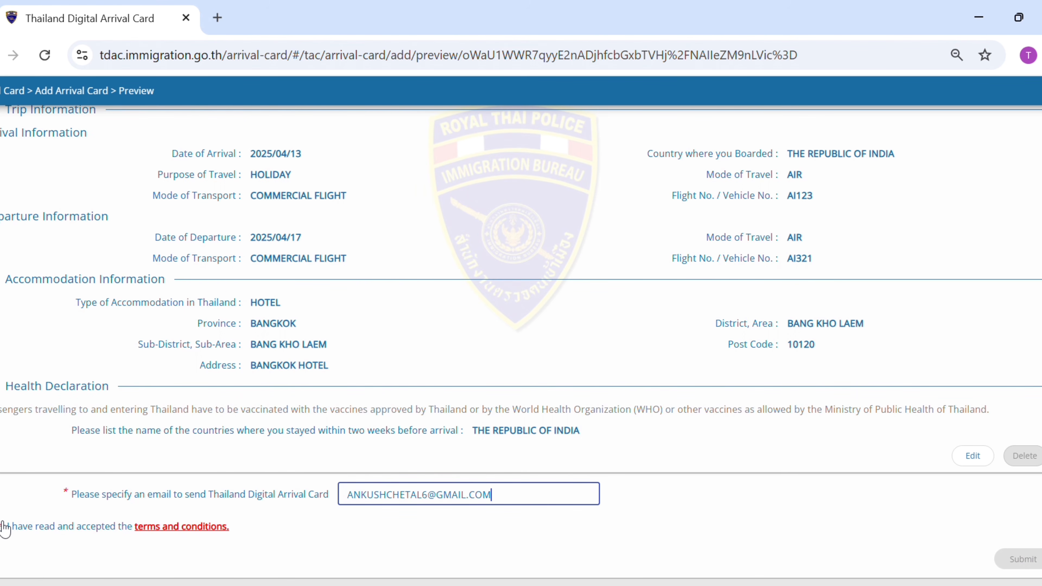
click(4, 526)
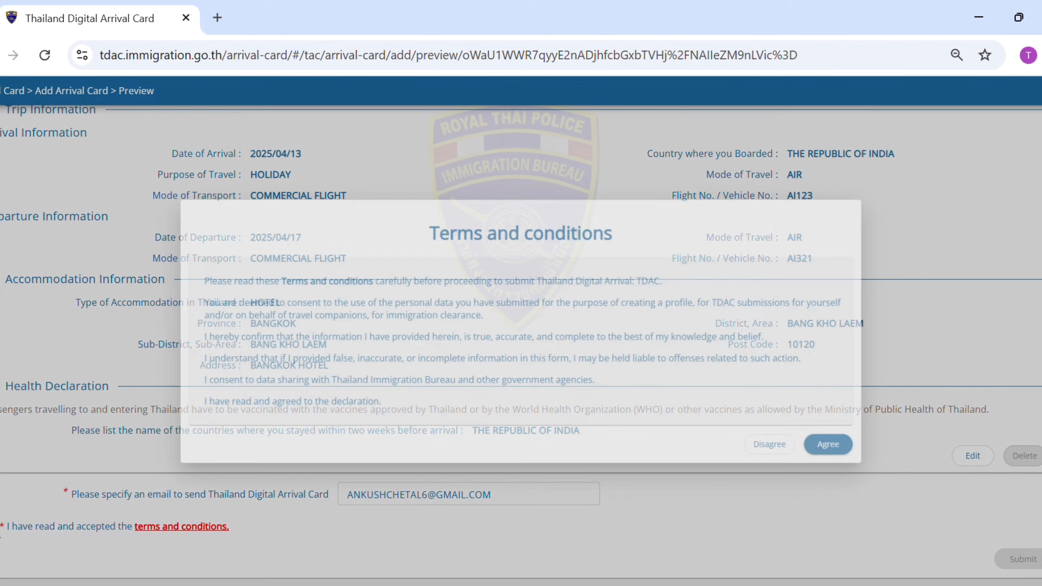
click(846, 452)
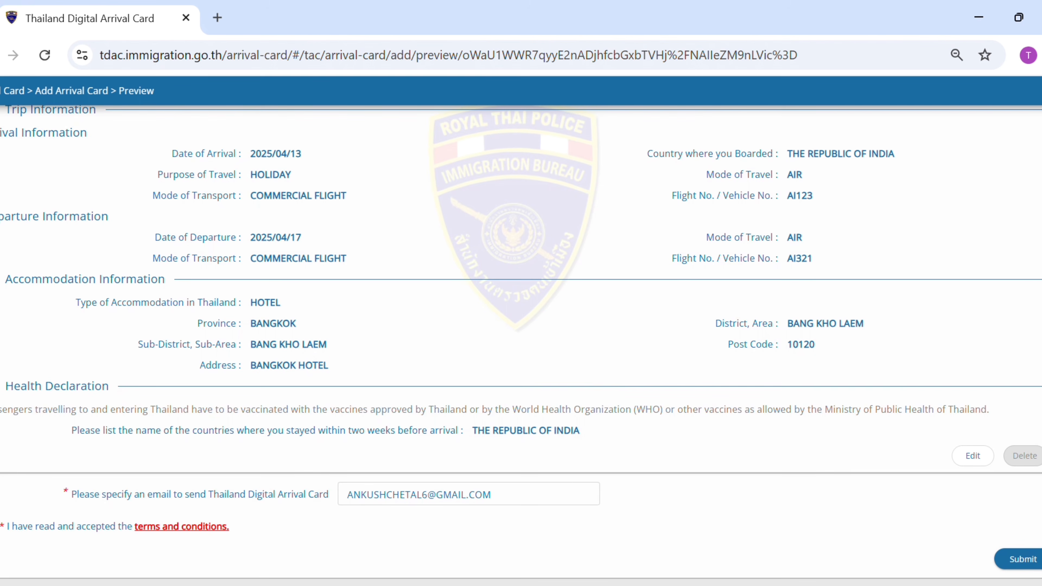
Submit the card, confirm the e-mail, and open the confirmation PDF in a new tab
scroll(521, 345, up, 3)
scroll(521, 345, down, 3)
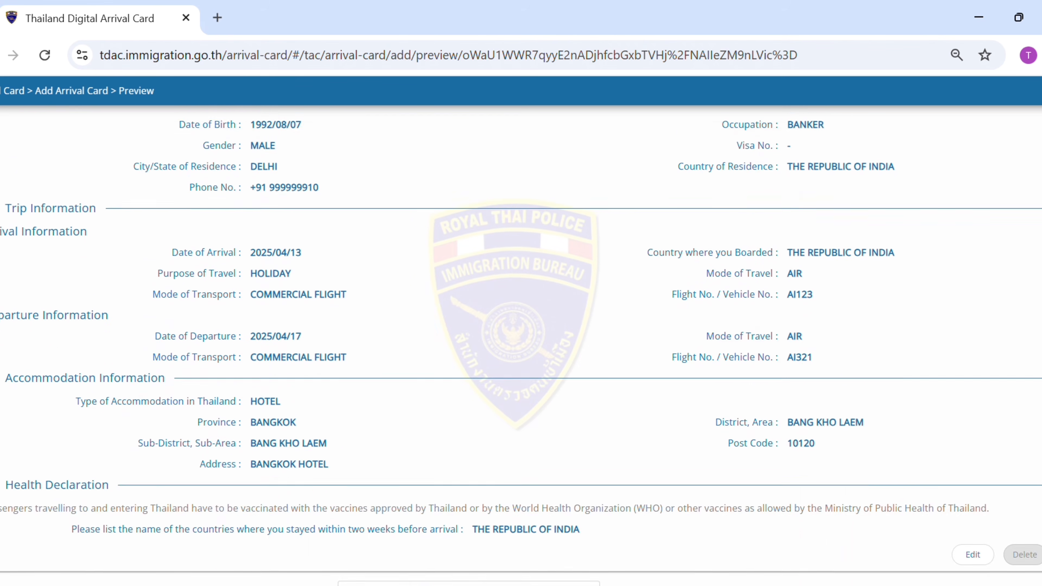
click(1033, 562)
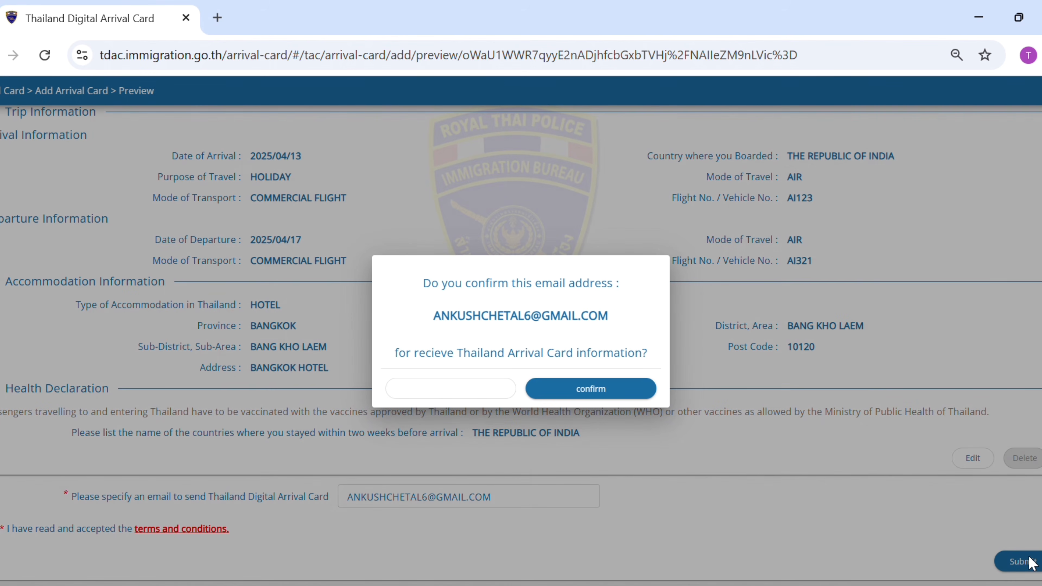
click(565, 393)
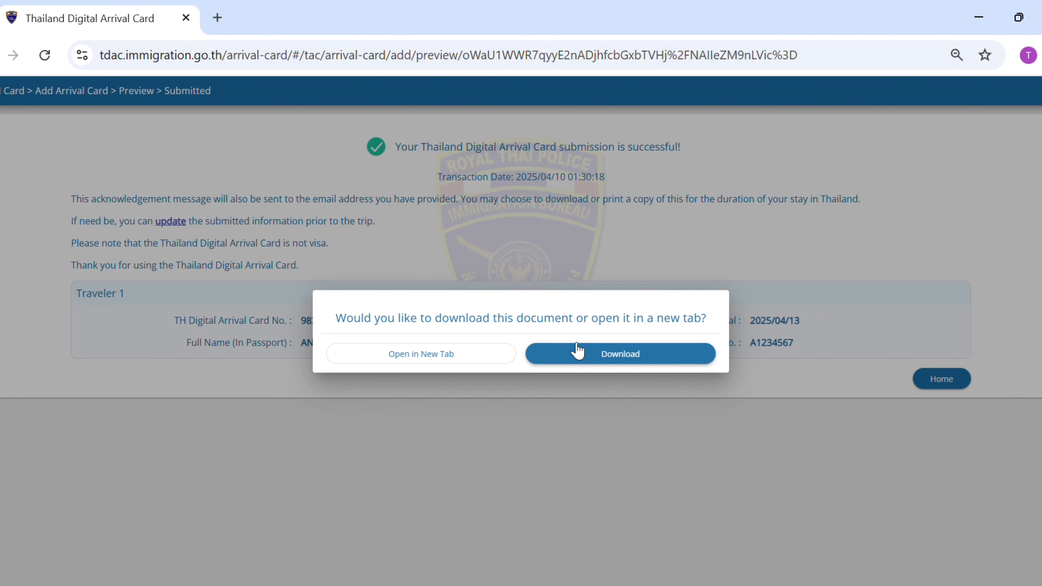
click(472, 365)
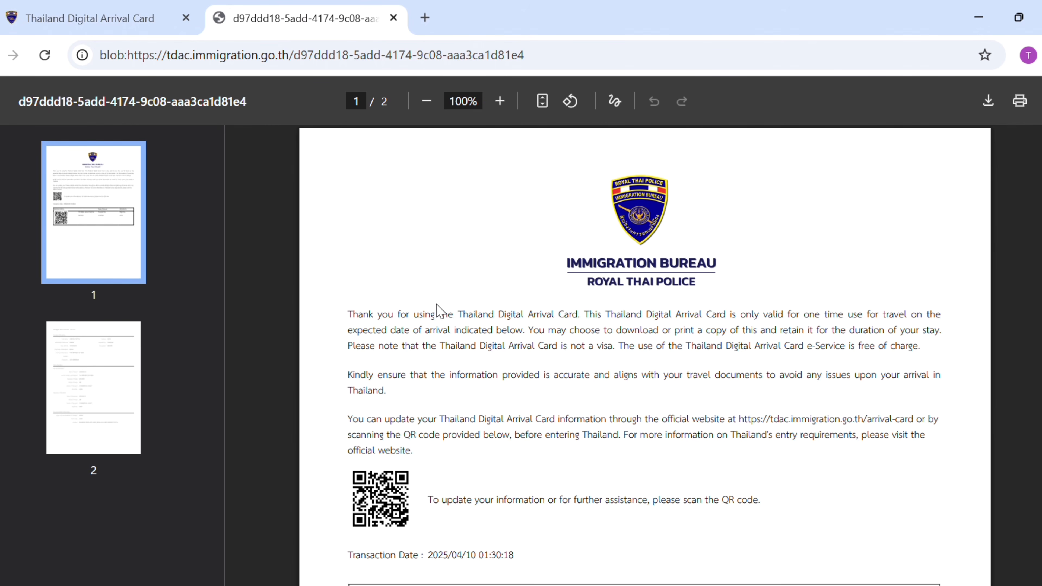
Scroll through both pages of the confirmation PDF listing flights AI123, AI321 and the Bangkok hotel
scroll(965, 250, down, 15)
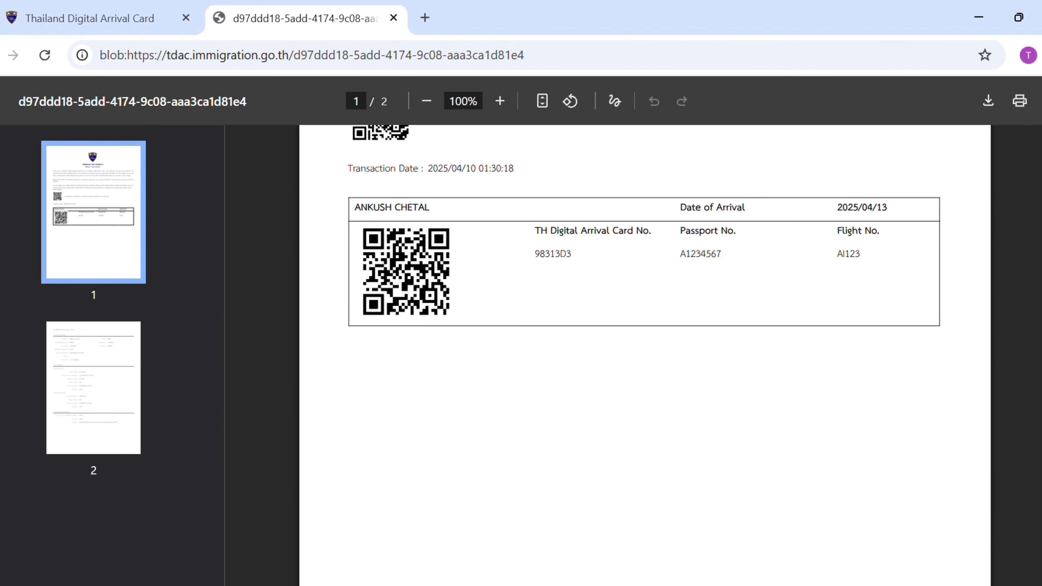
drag(1041, 316, 1026, 99)
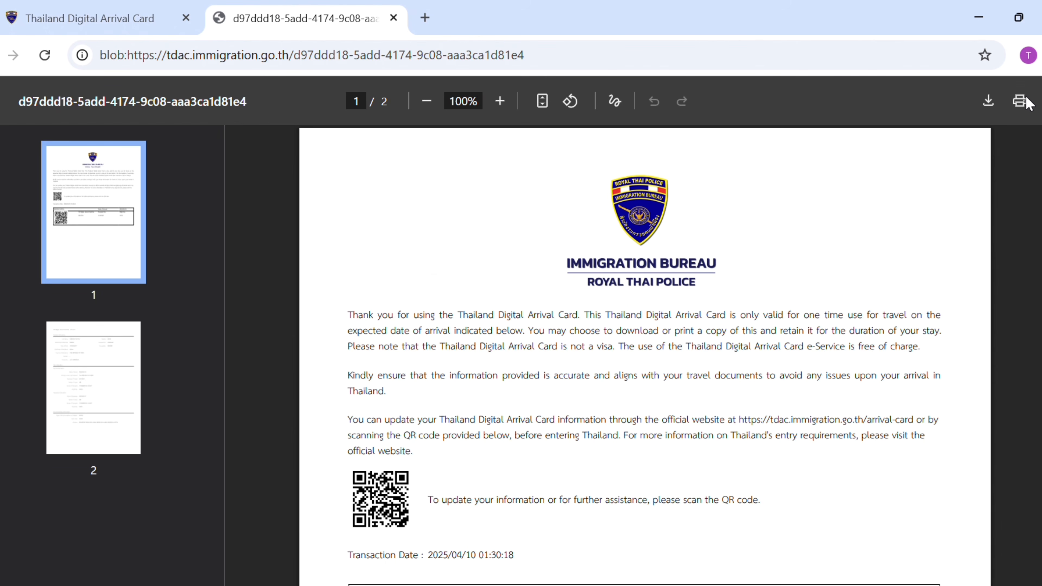